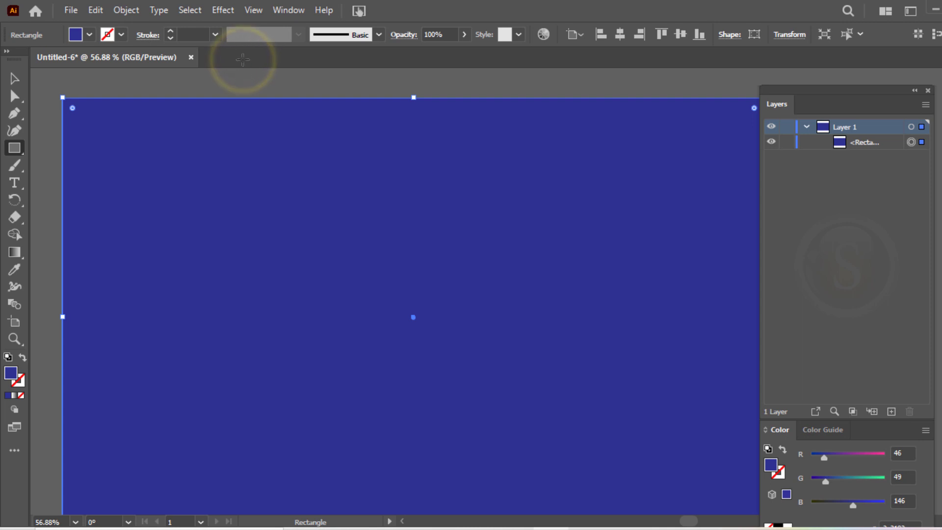
Step: Lock the dark blue background rectangle
click(787, 143)
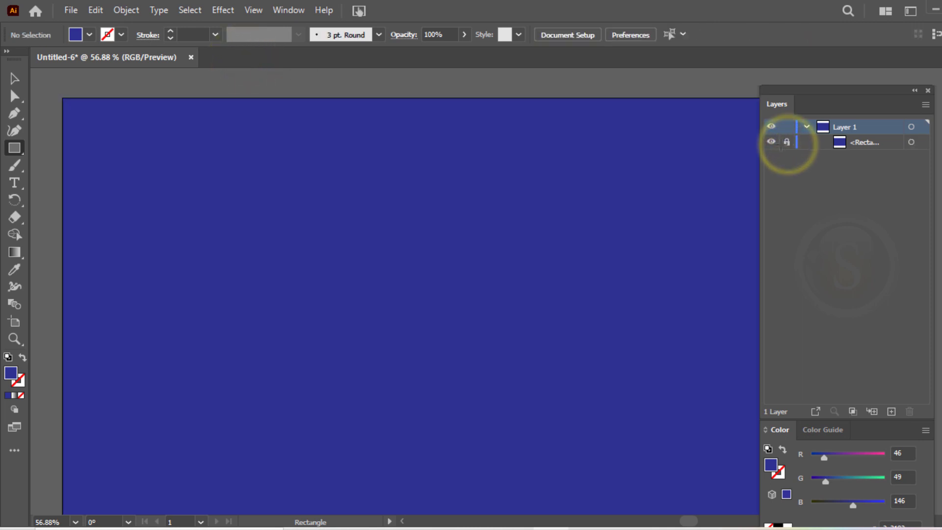
scroll(305, 168, down, 1)
click(14, 183)
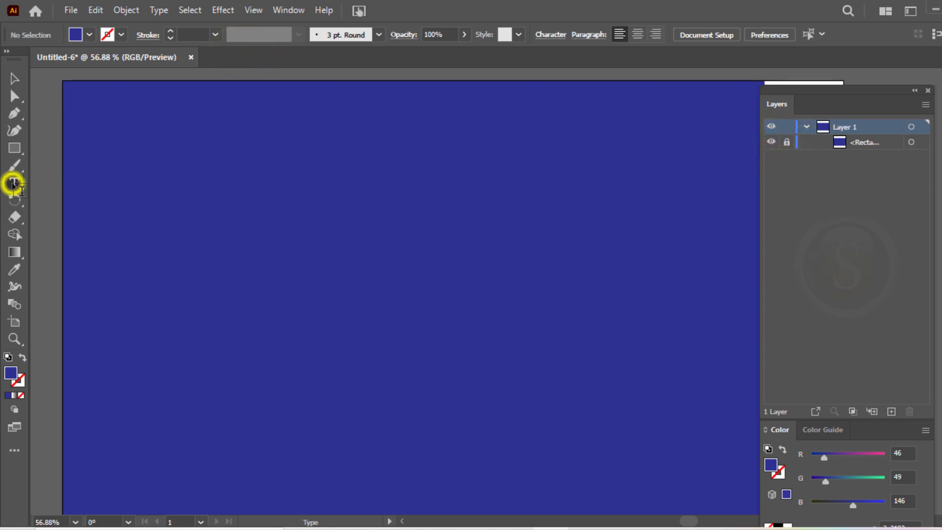
click(255, 290)
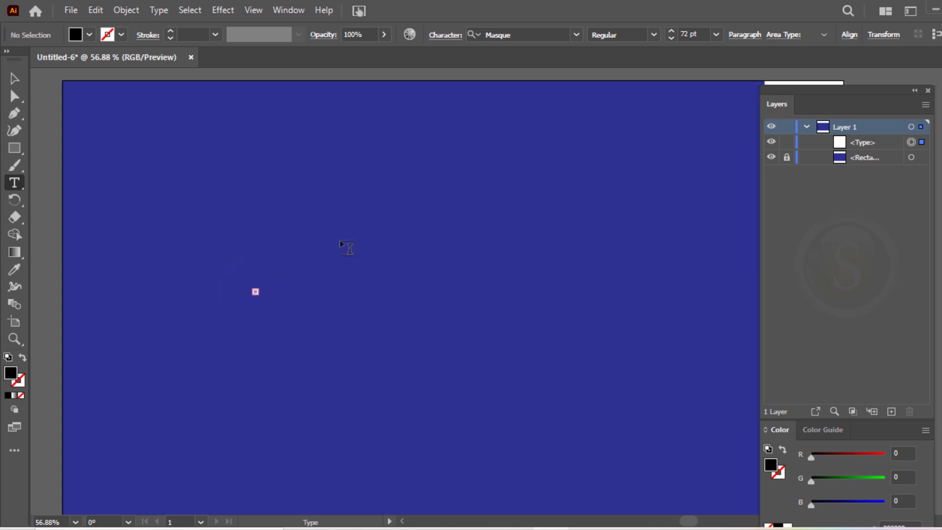
click(14, 78)
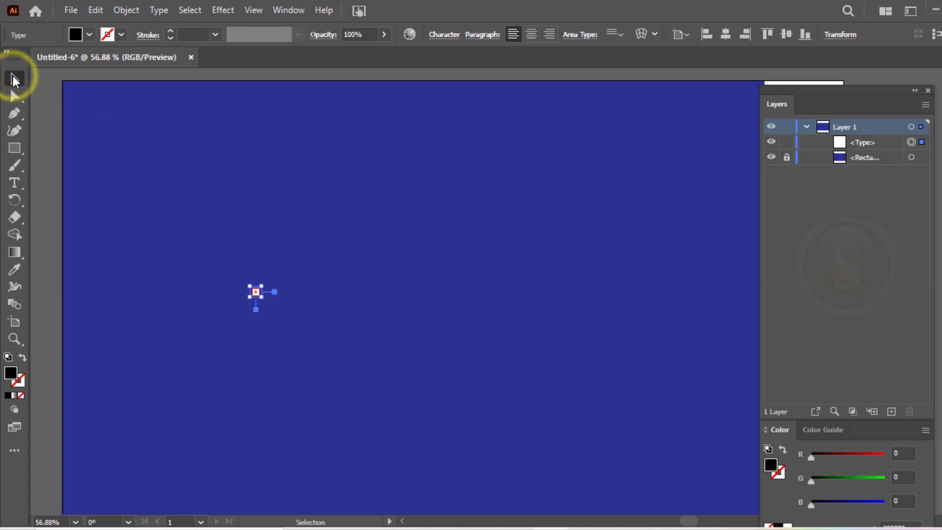
key(Delete)
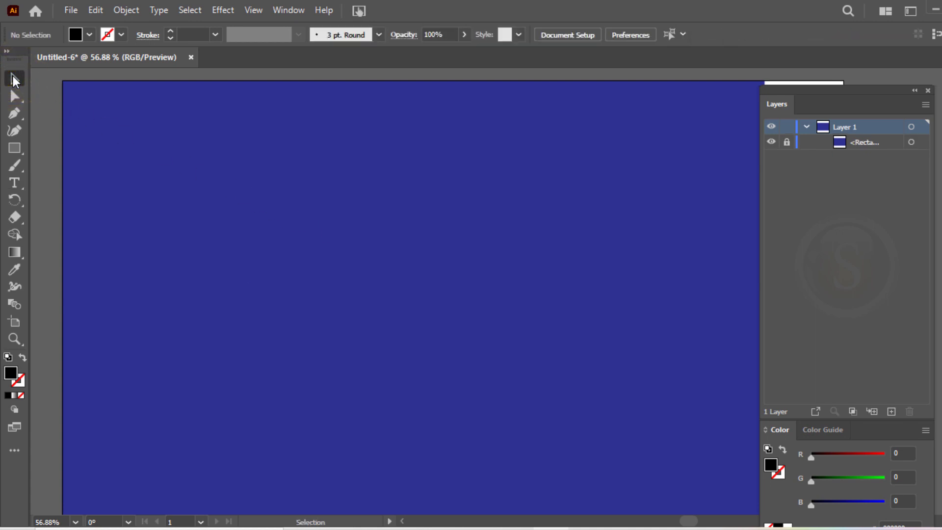
Step: Add a line of point text on the blue background containing the person's first name in capitals
click(14, 183)
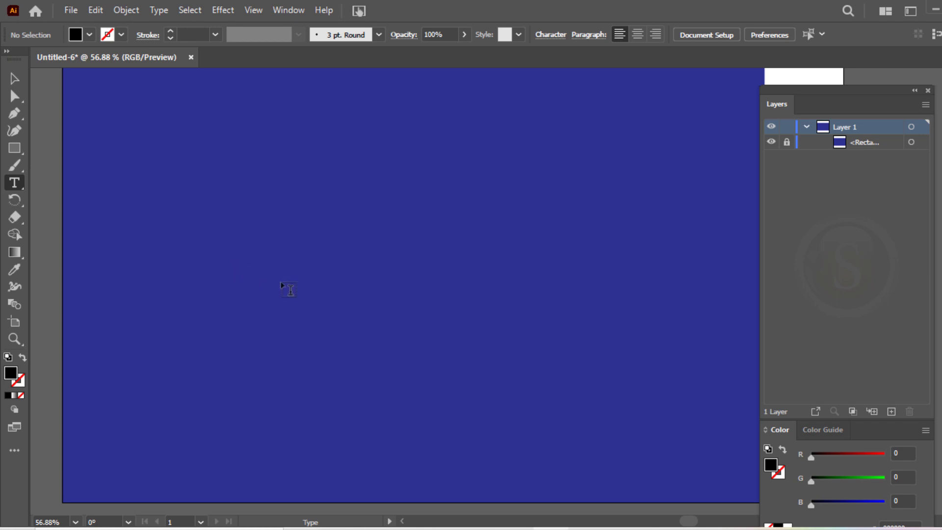
click(284, 284)
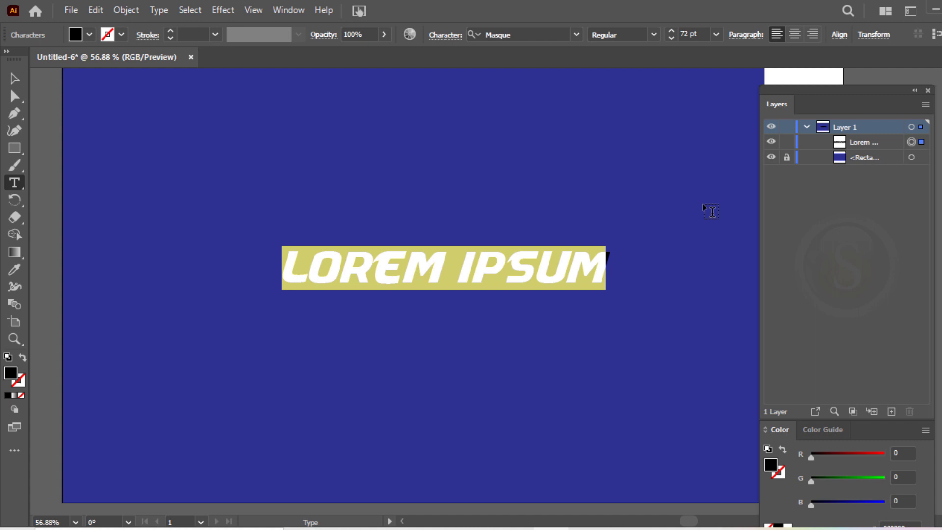
text(SRINU)
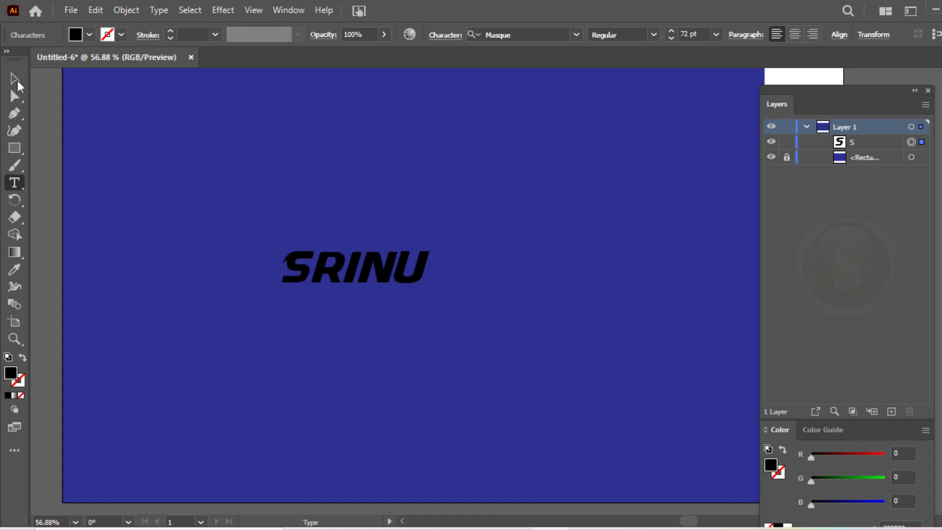
Step: Scale the name text up to about 174 pt and move it to the middle of the blue background
click(15, 78)
drag(431, 245, 641, 151)
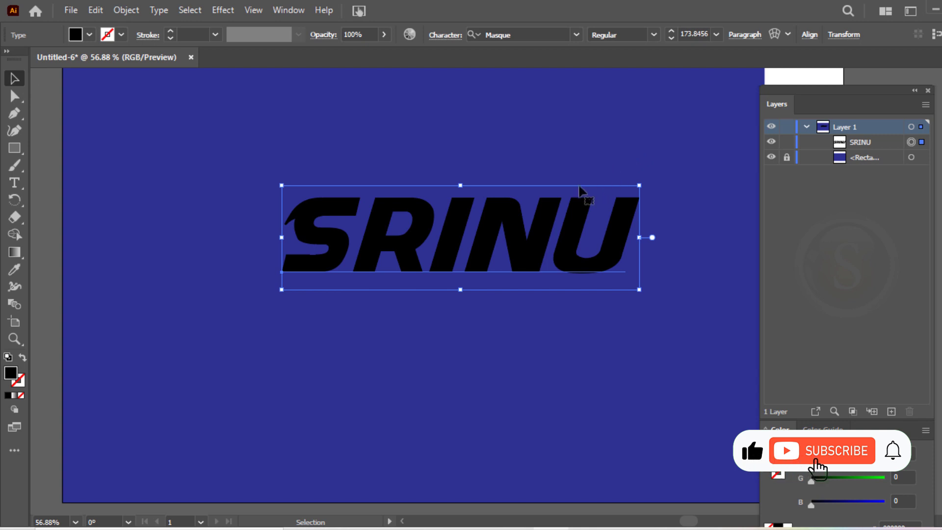
drag(480, 251, 435, 278)
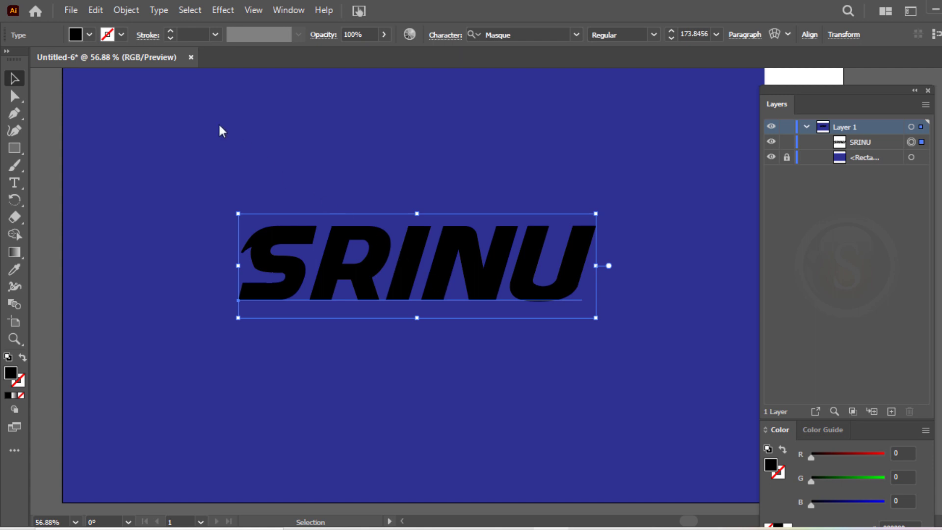
Step: Fill the name text with white and convert it to outlines
click(89, 35)
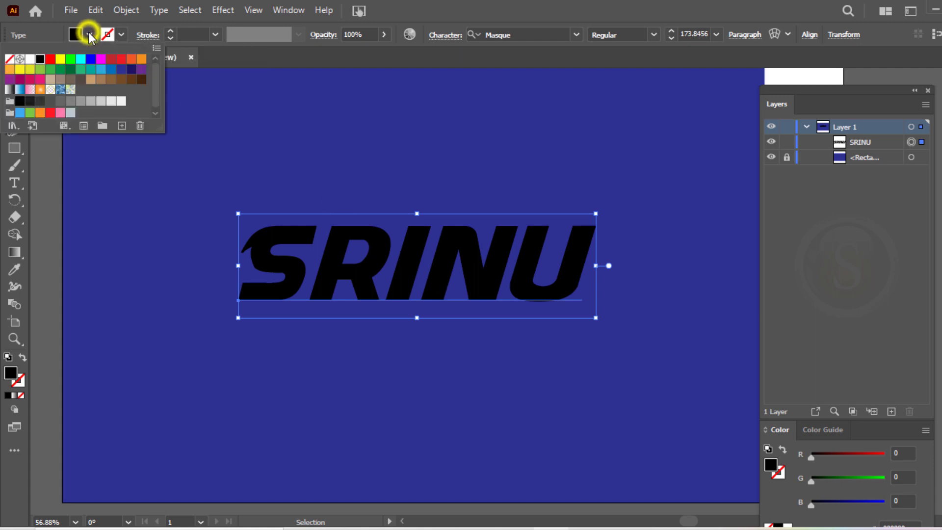
click(31, 59)
click(411, 272)
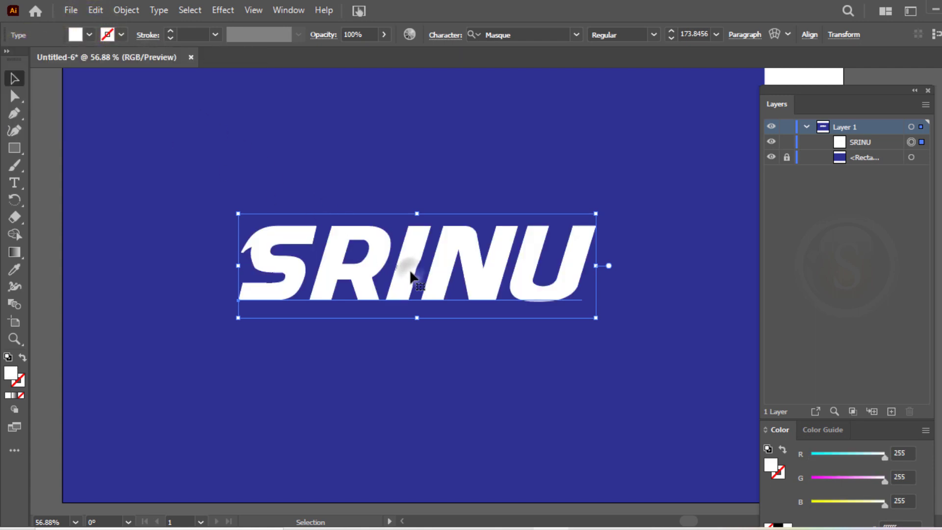
right_click(411, 271)
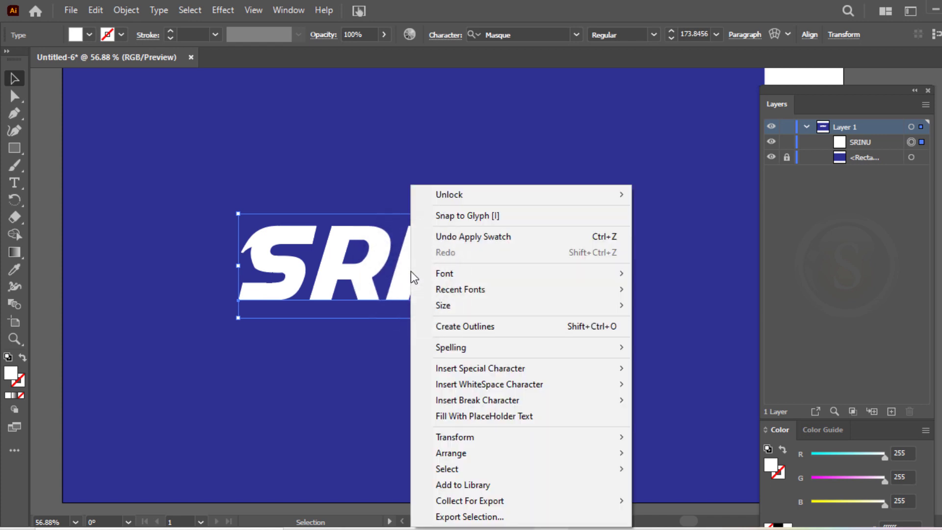
click(447, 327)
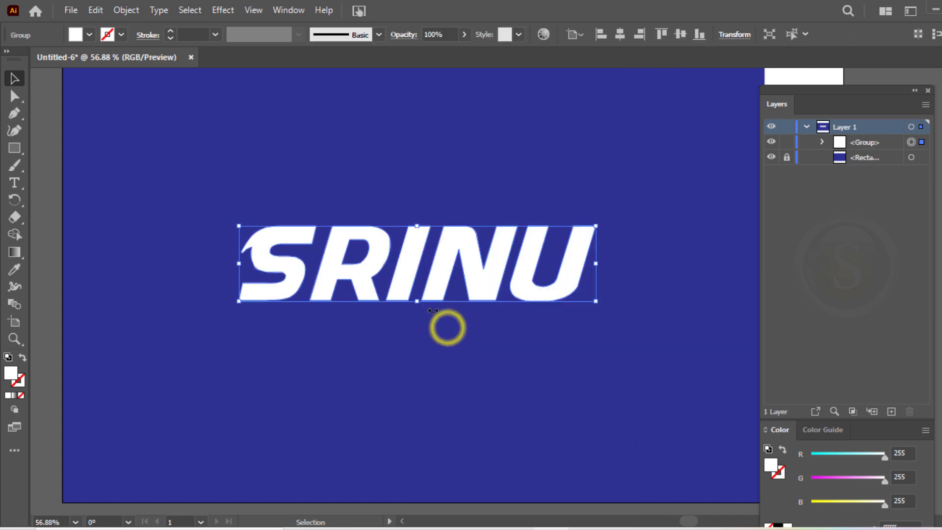
Step: Isolate the outlined letter group and offset all its letter paths by 8 px with miter joins and miter limit 4
right_click(405, 278)
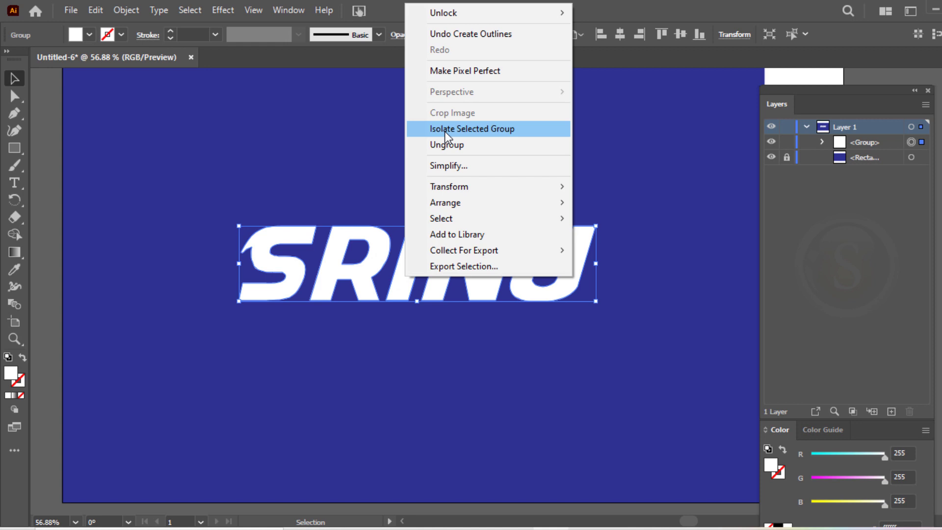
click(444, 128)
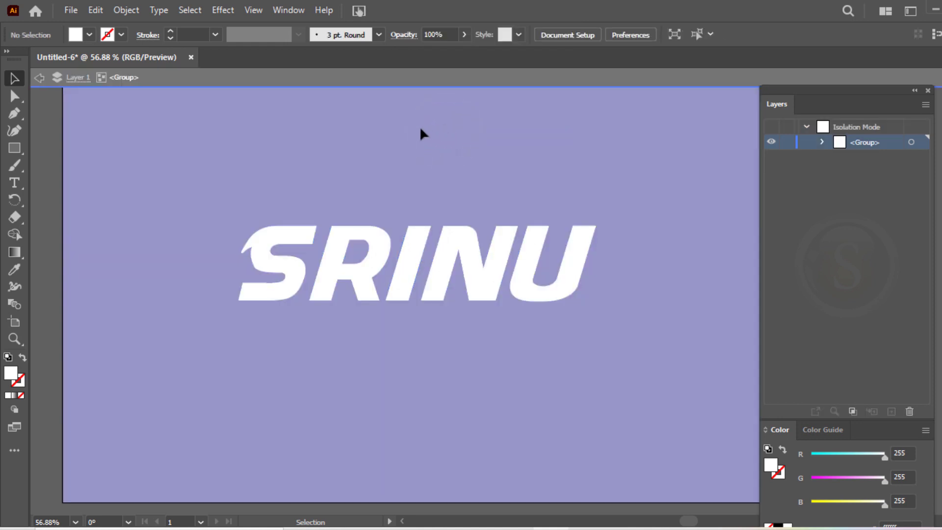
click(13, 80)
drag(240, 208, 606, 316)
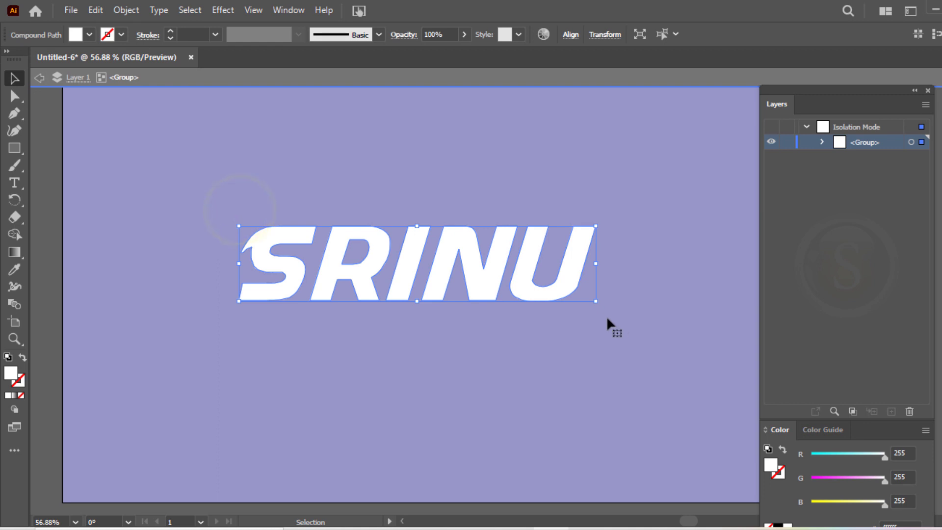
click(124, 12)
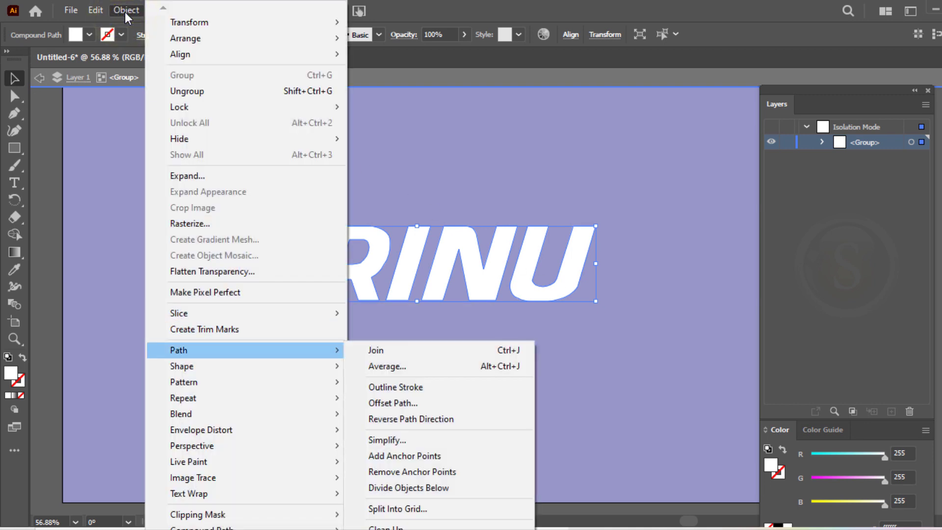
click(409, 401)
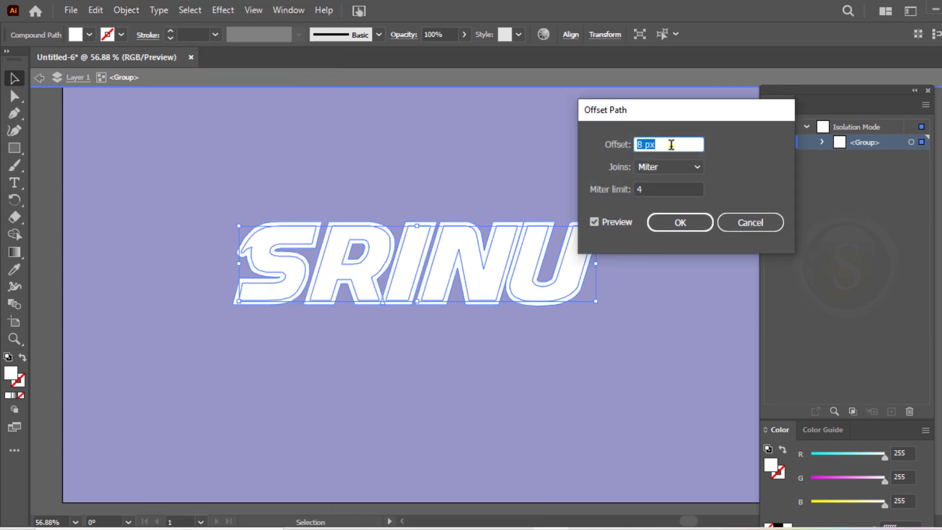
click(670, 145)
click(671, 222)
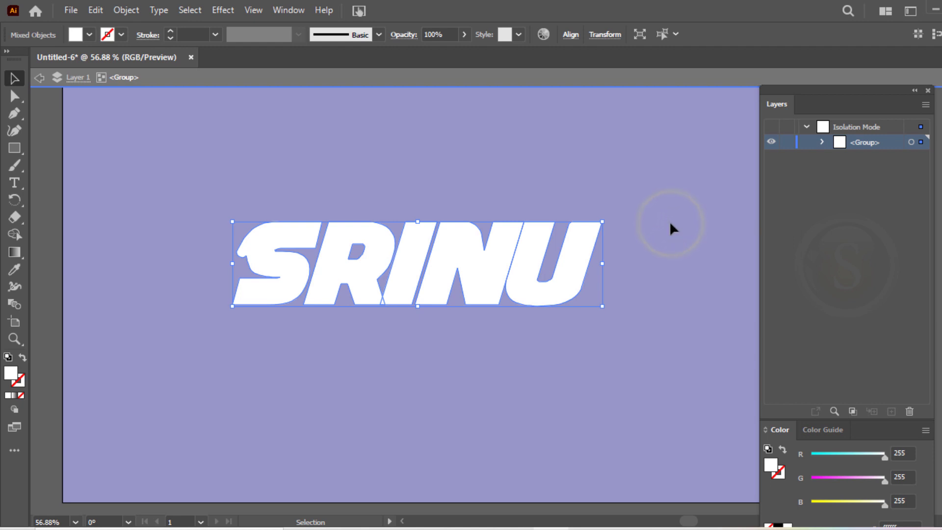
Step: Fill the new offset shapes behind the white letters with dark blue (RGB 46, 49, 146)
click(90, 35)
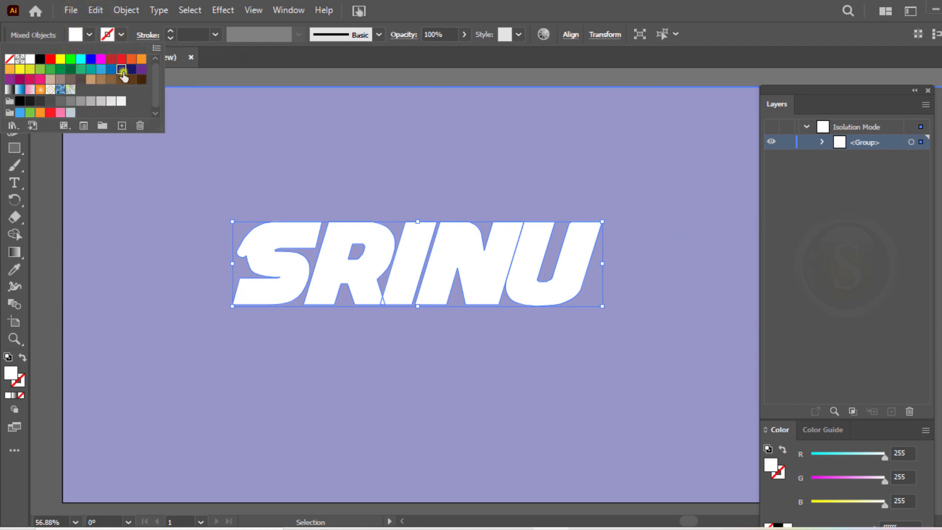
click(121, 70)
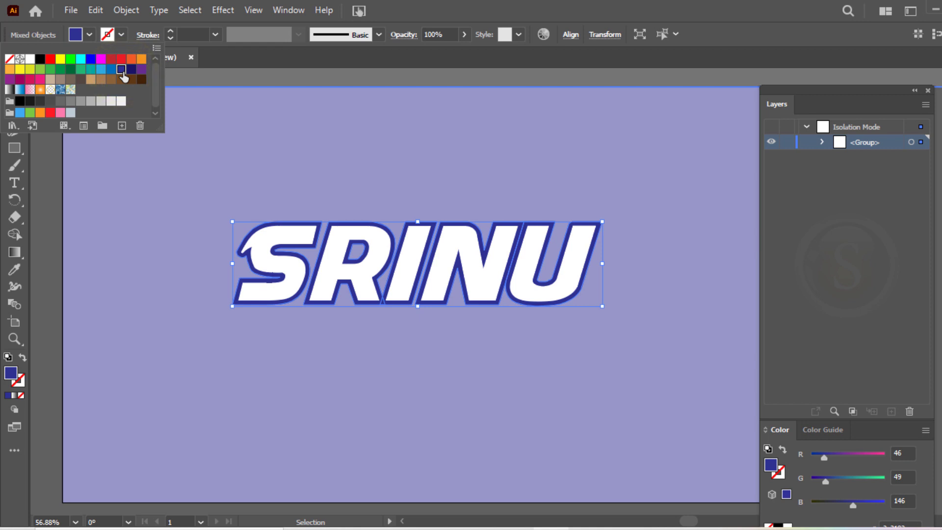
click(230, 57)
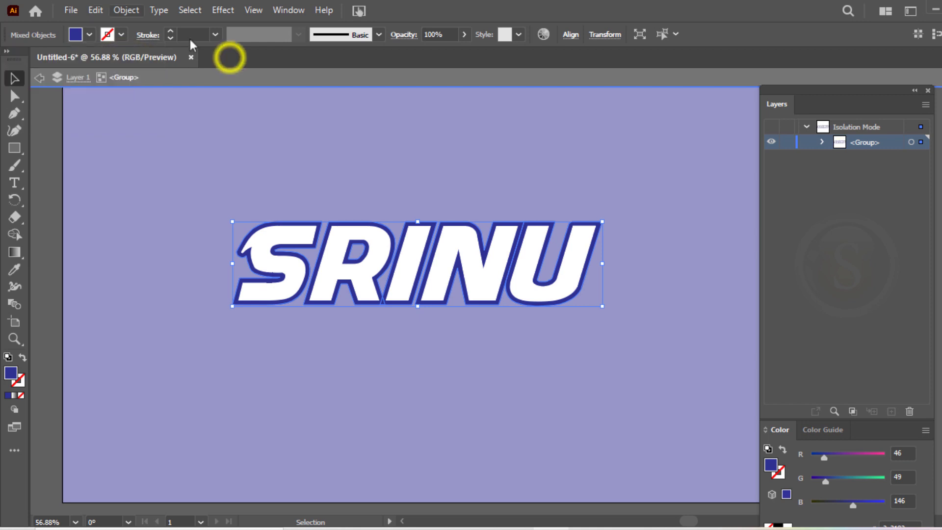
Step: Offset the dark blue letter outlines by a further 8 px with miter joins and miter limit 4
click(124, 10)
mouse_move(179, 350)
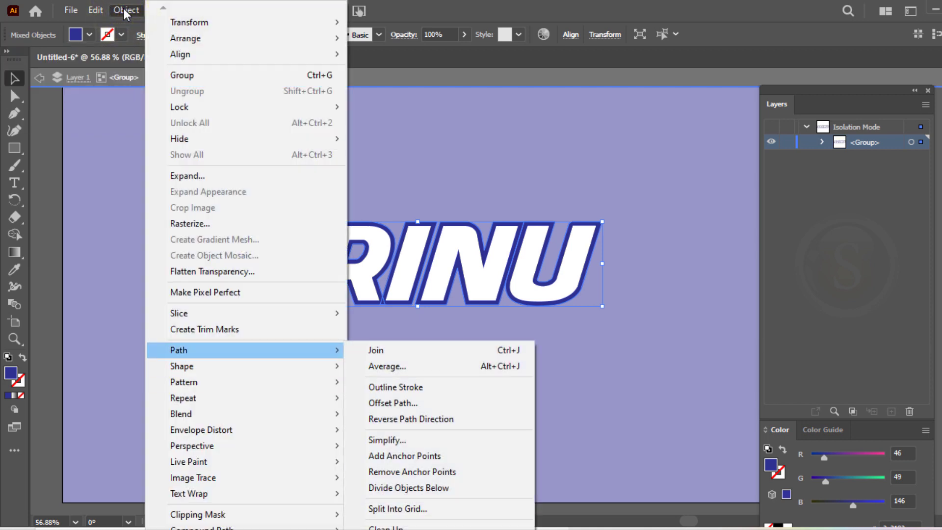
click(401, 403)
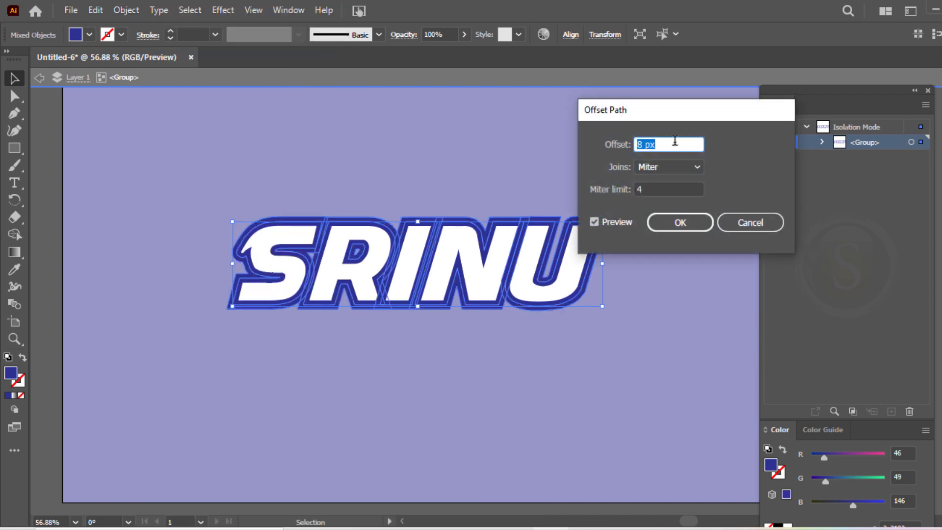
click(677, 226)
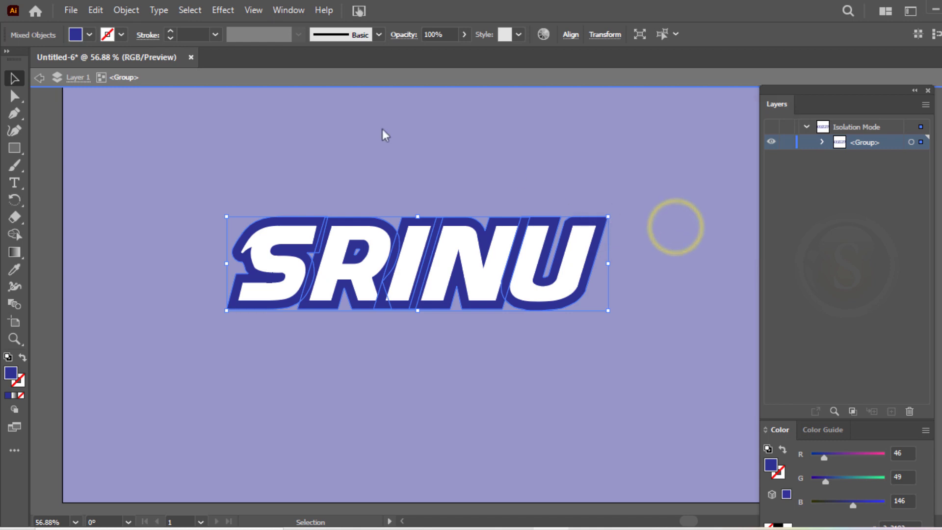
Step: Fill the outermost offset shapes with white
click(89, 34)
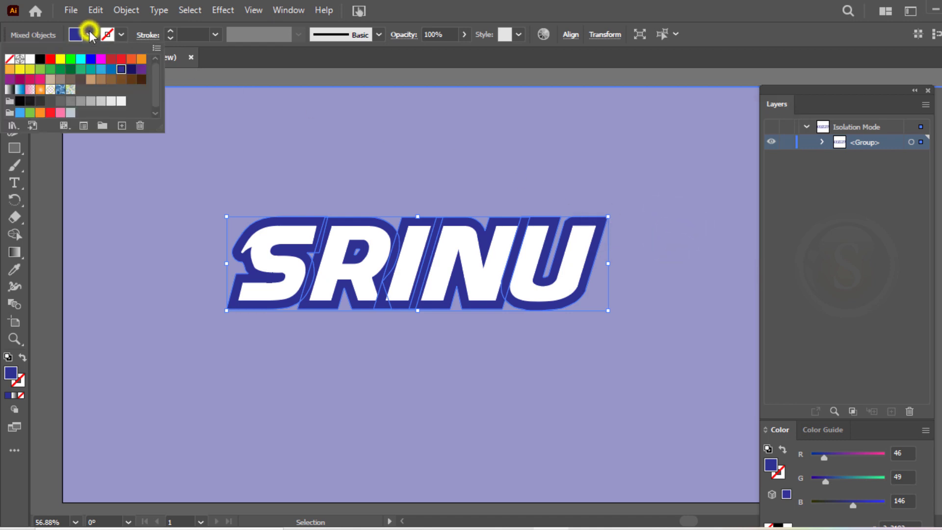
click(29, 65)
click(163, 216)
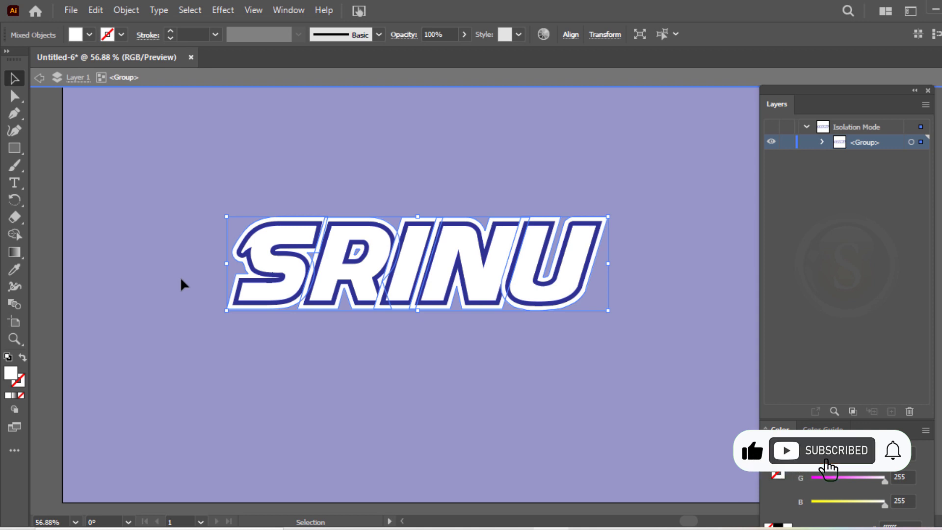
Step: Ungroup the complete lettering with its offset outlines into separate paths, and deselect it
click(164, 205)
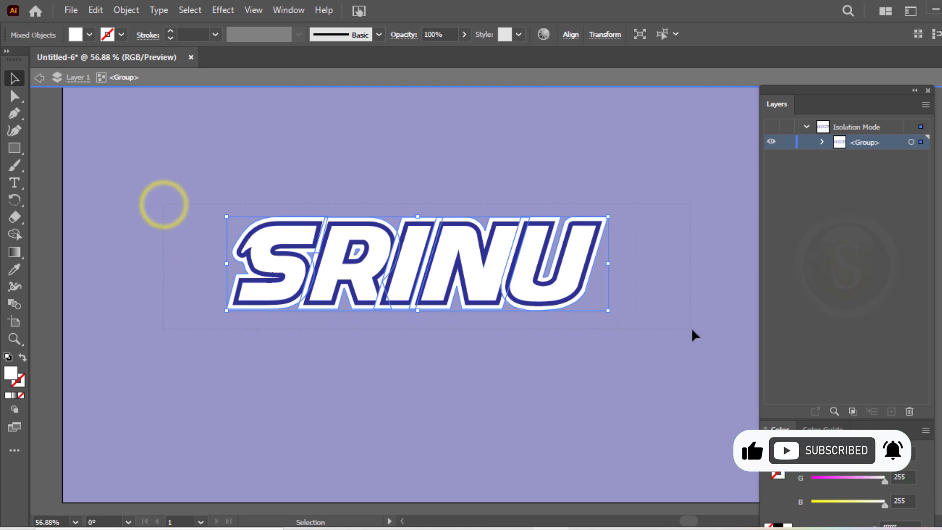
right_click(566, 267)
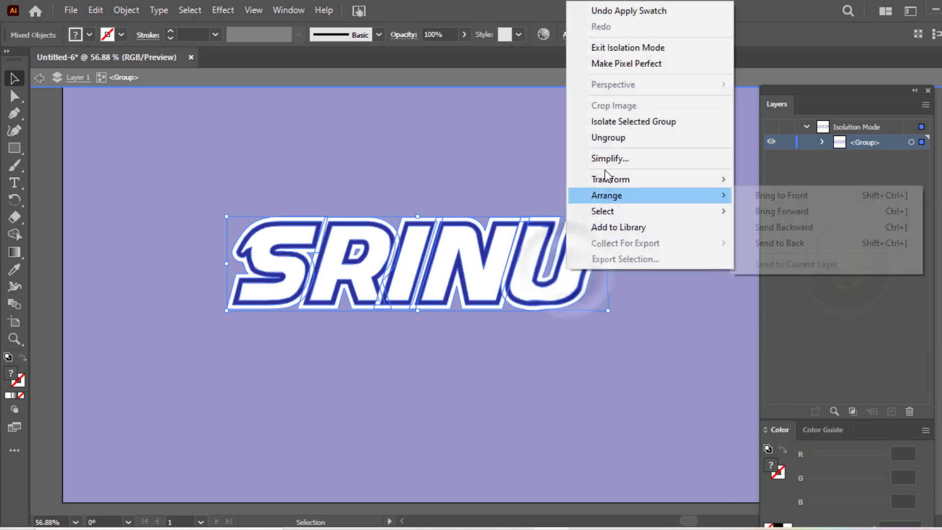
click(617, 139)
click(482, 408)
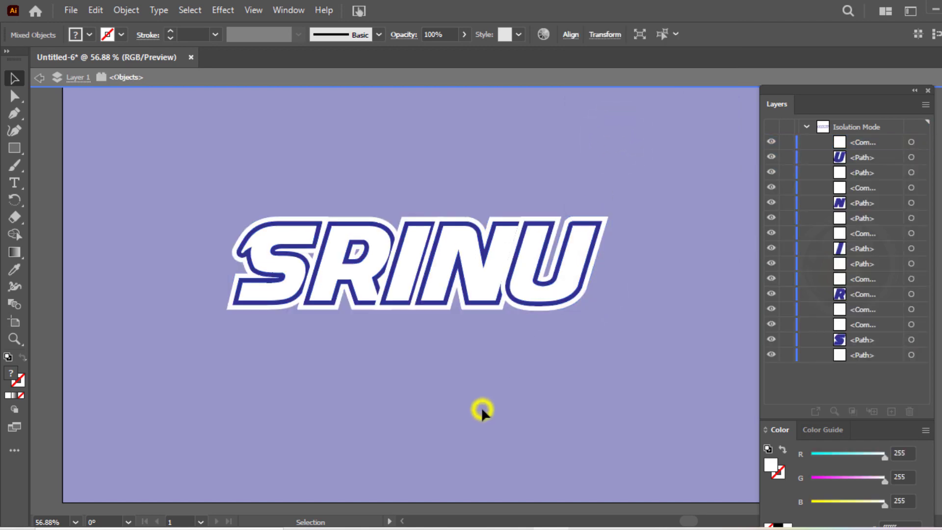
click(341, 190)
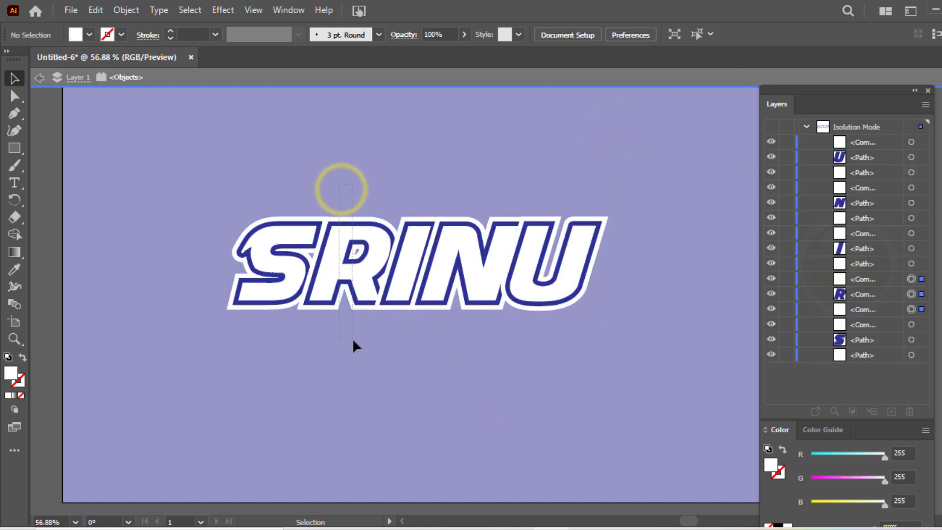
right_click(355, 275)
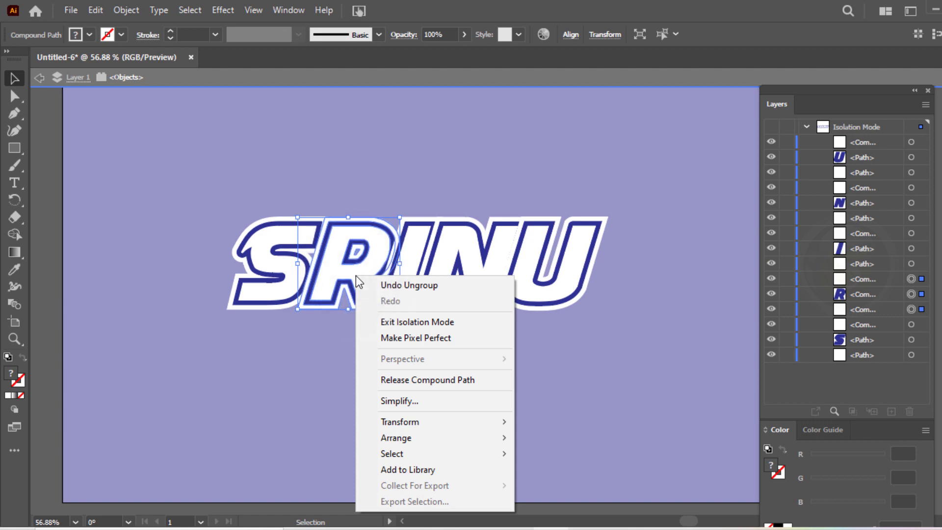
click(146, 246)
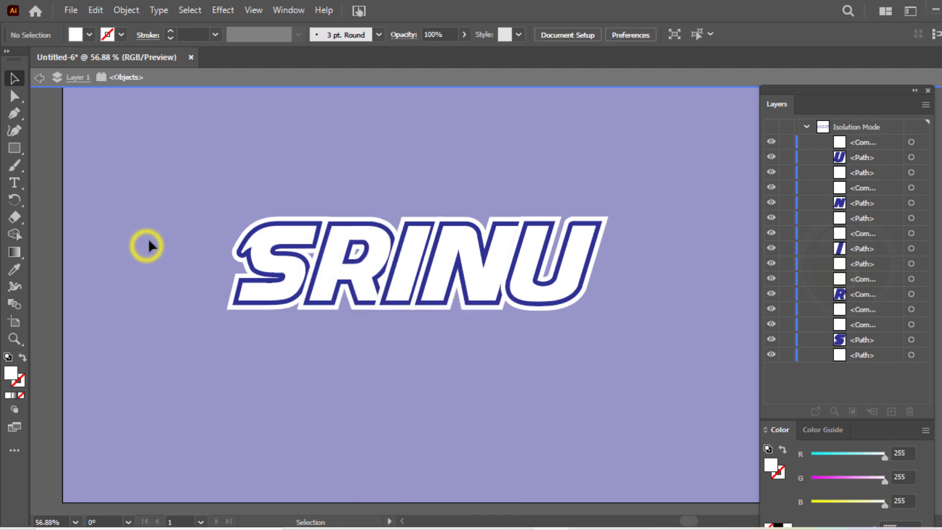
drag(185, 166, 501, 403)
right_click(481, 284)
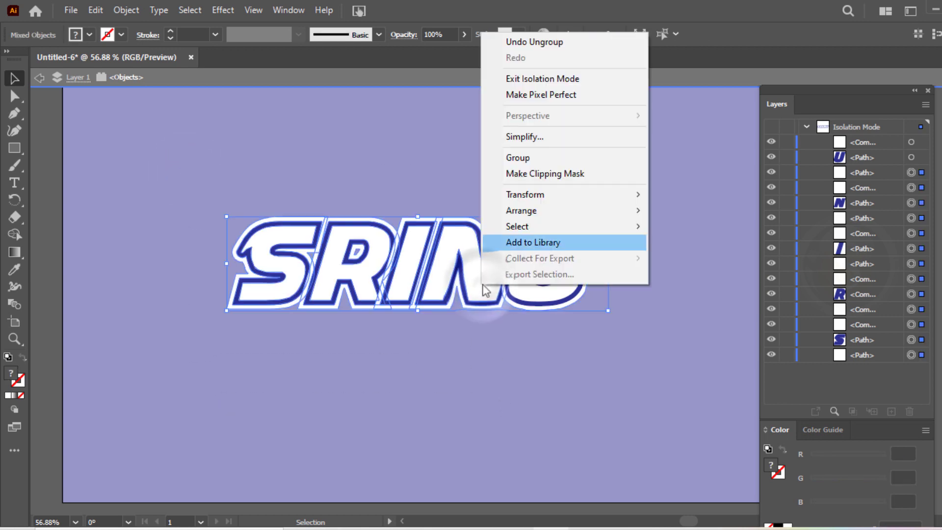
click(666, 215)
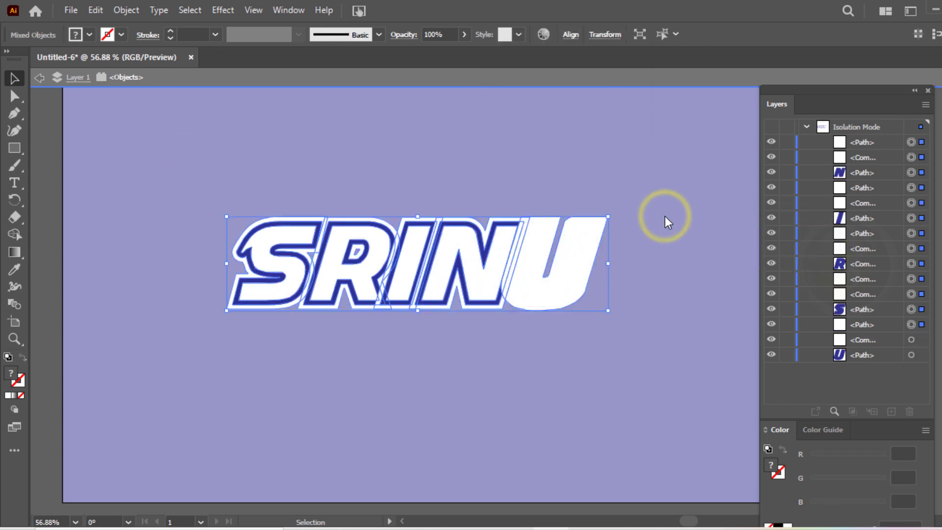
key(a)
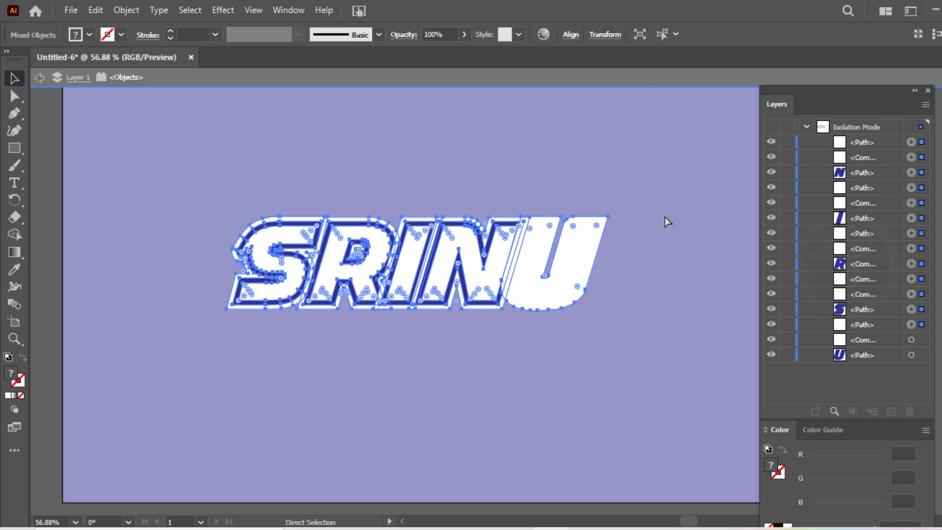
key(ctrl+shift+bracketleft)
click(591, 395)
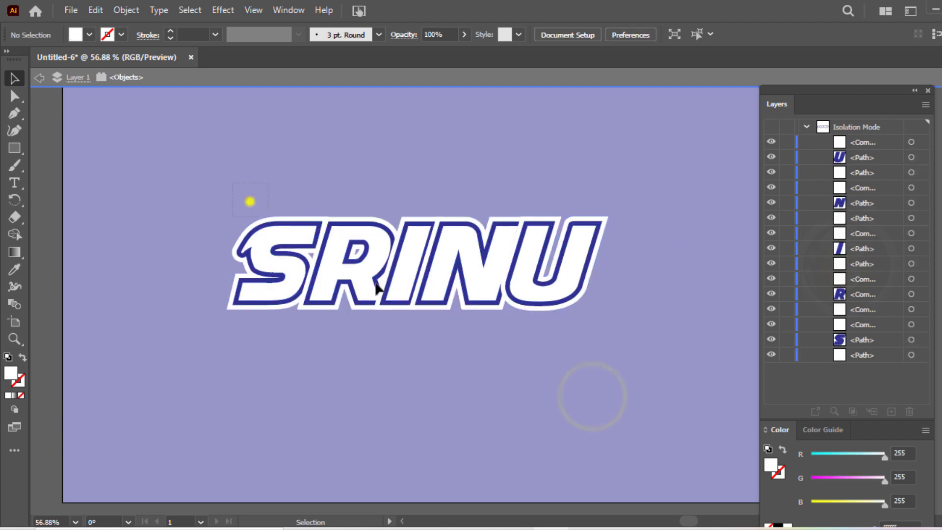
Step: Bring all the paths of the first four letters to the front, above the last letter, and deselect them
drag(377, 289, 473, 360)
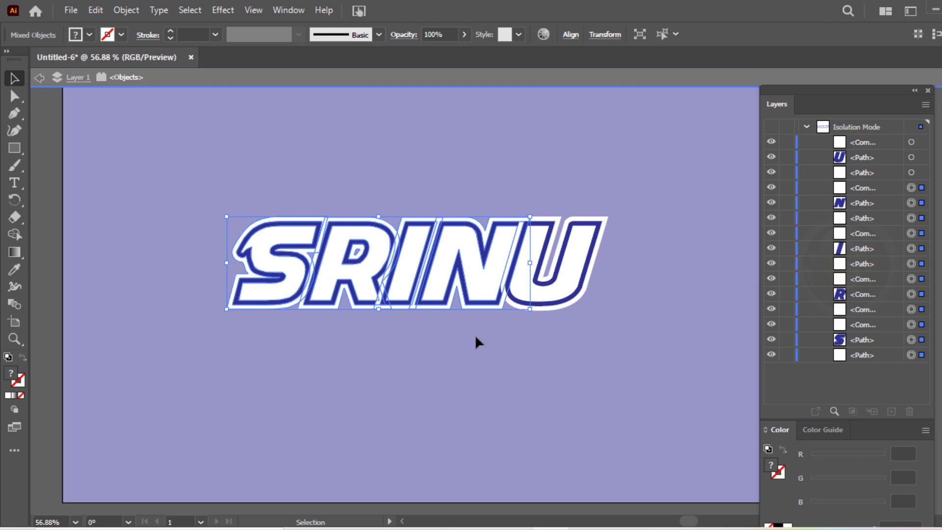
right_click(479, 291)
mouse_move(539, 216)
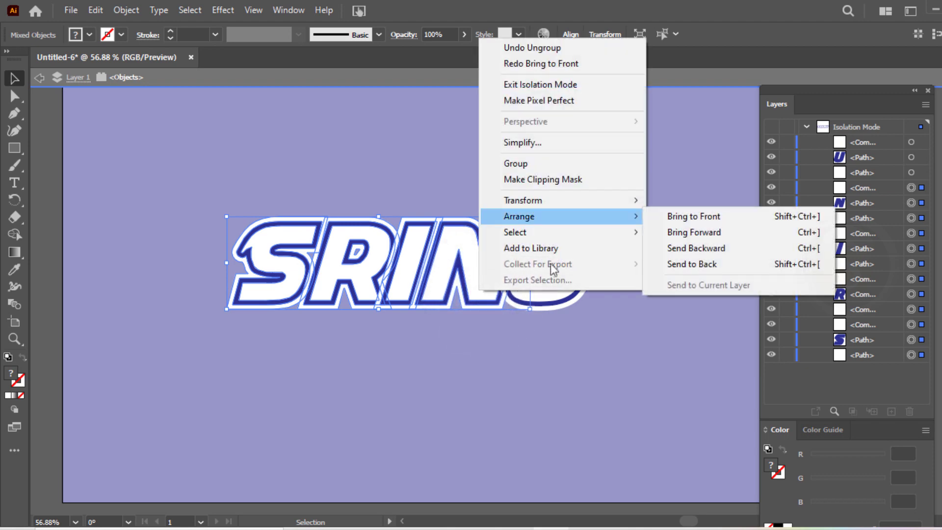
click(669, 219)
click(209, 190)
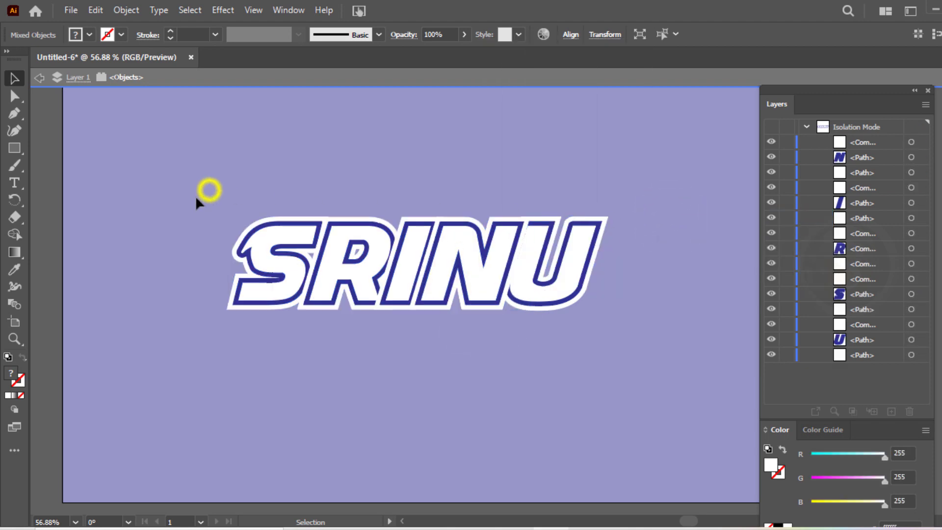
Step: Bring all the paths of the first three letters to the front, above the fourth letter, and deselect them
drag(197, 202, 403, 364)
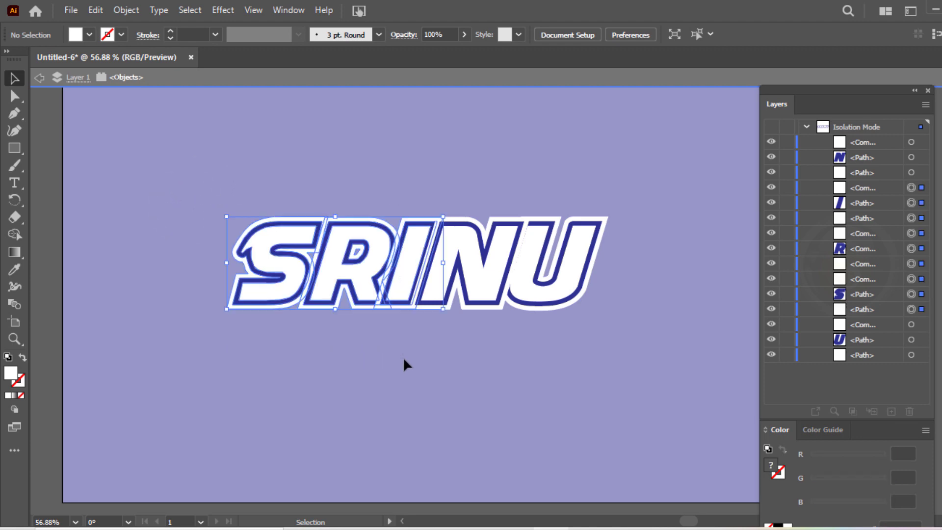
right_click(405, 283)
mouse_move(482, 203)
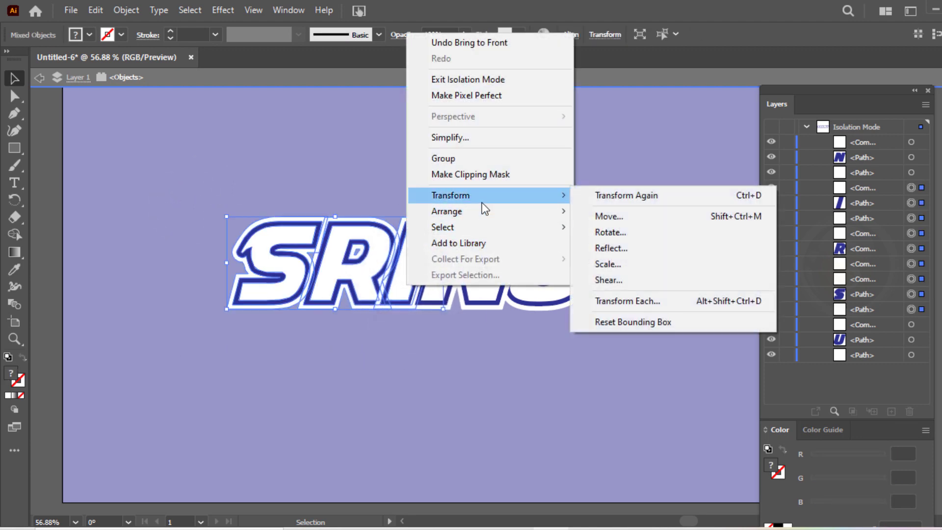
click(595, 210)
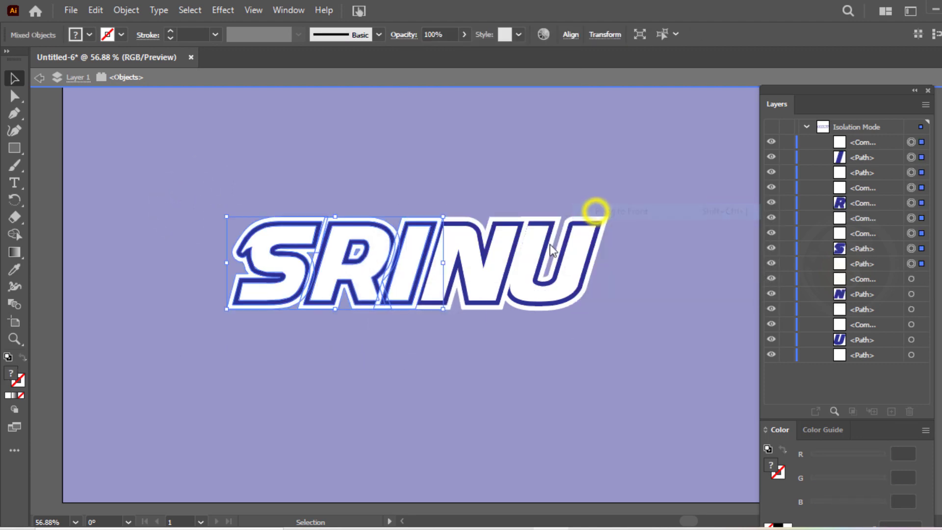
click(337, 389)
Step: Bring all the paths of the first two letters to the front, above the third letter, and deselect them
drag(208, 199, 332, 297)
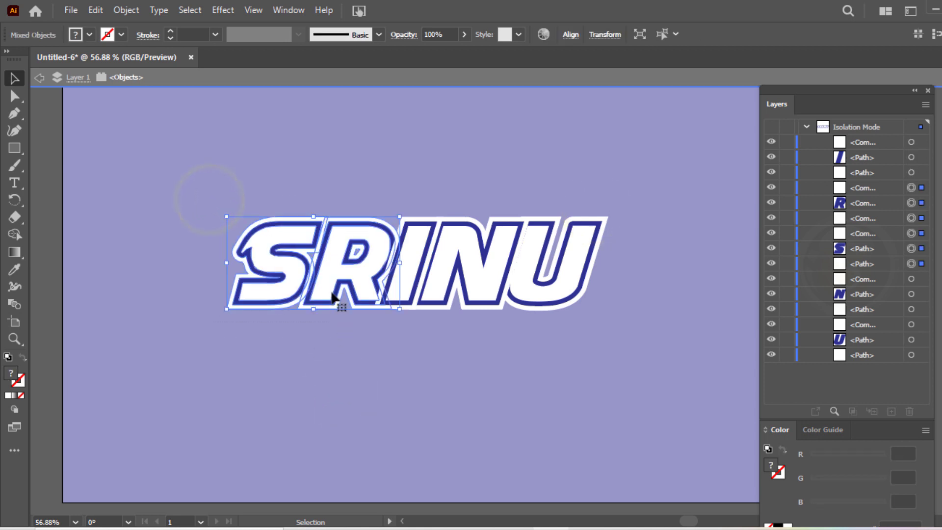
right_click(332, 297)
mouse_move(472, 196)
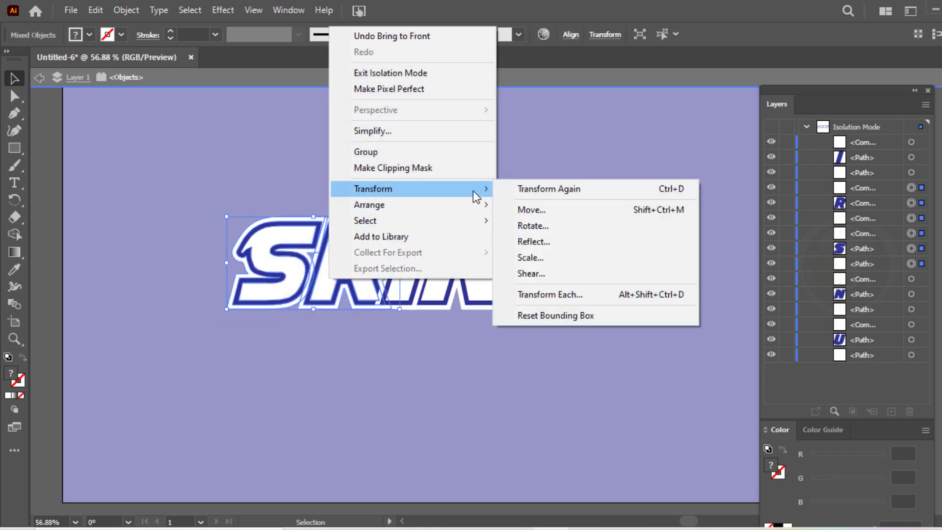
click(516, 207)
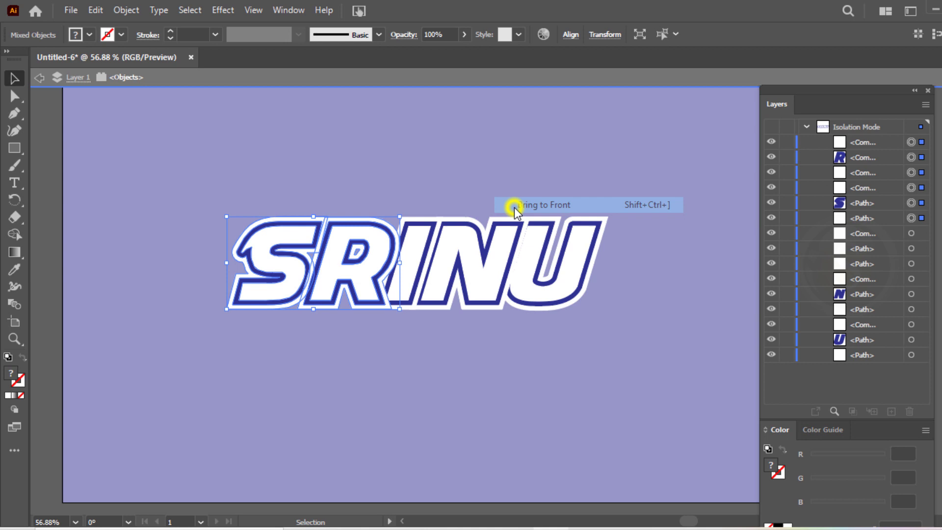
click(332, 380)
Step: Bring all the paths of the first letter to the front, above the second letter, and deselect them
drag(216, 207, 278, 351)
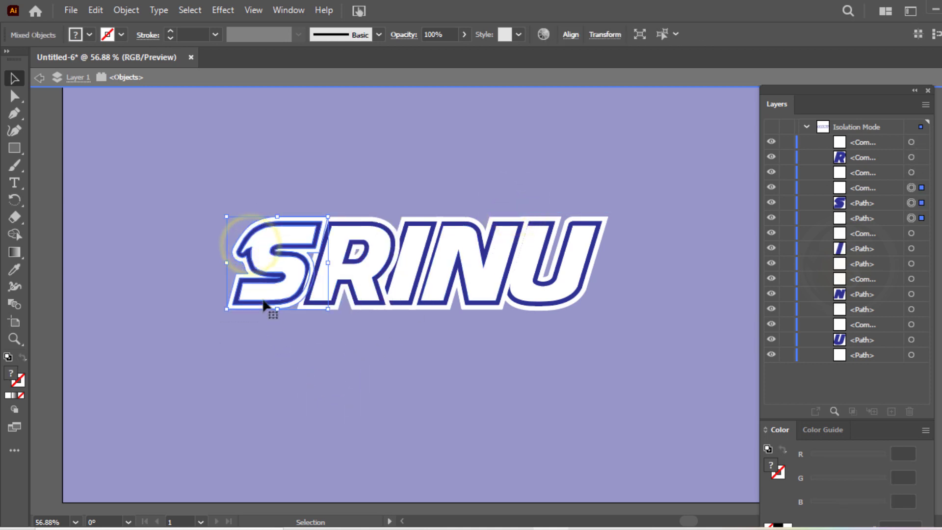
right_click(261, 292)
mouse_move(412, 217)
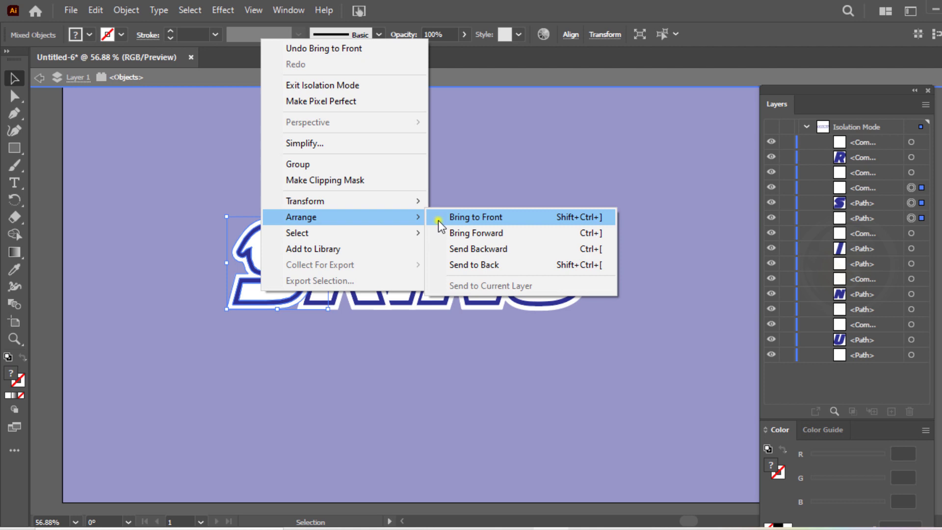
click(439, 218)
click(306, 368)
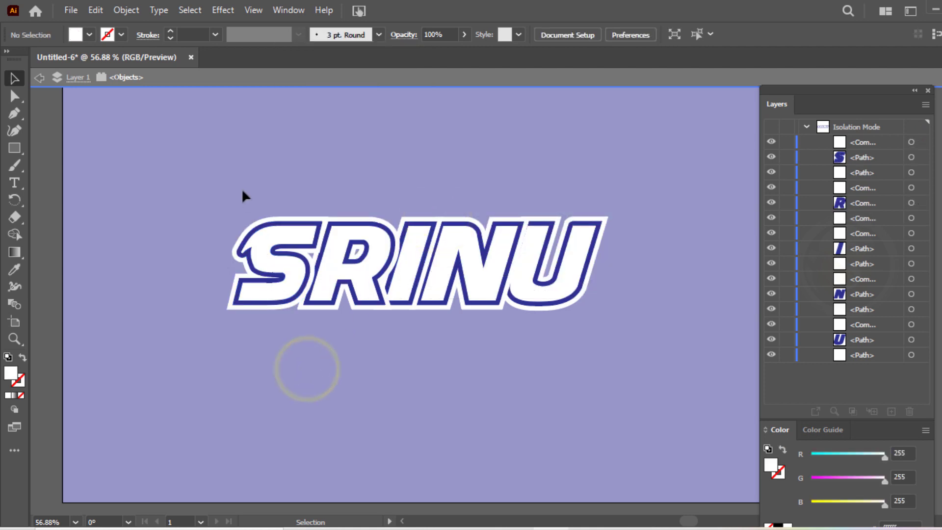
Step: Group the first letter with its two outline shapes, and do the same for the second letter as a separate group
drag(262, 337, 263, 337)
right_click(263, 293)
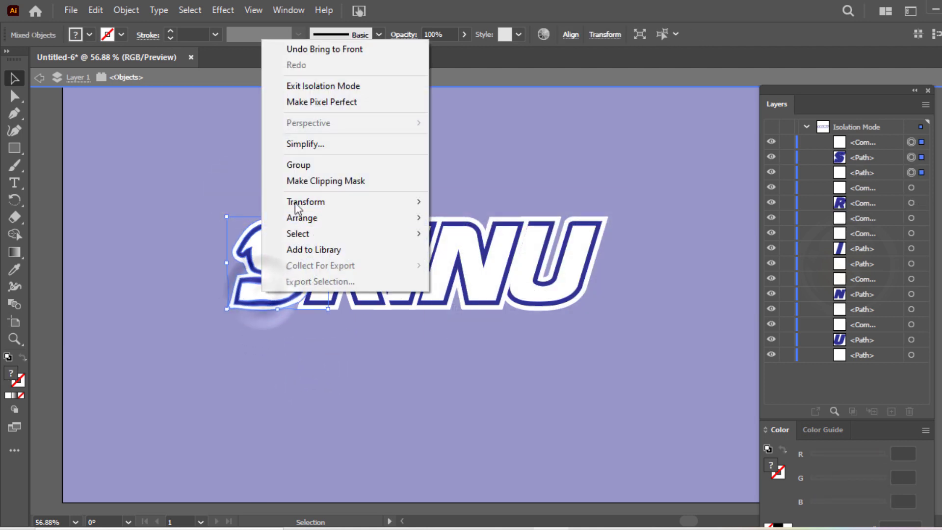
click(308, 166)
click(364, 173)
drag(354, 207, 351, 336)
right_click(350, 270)
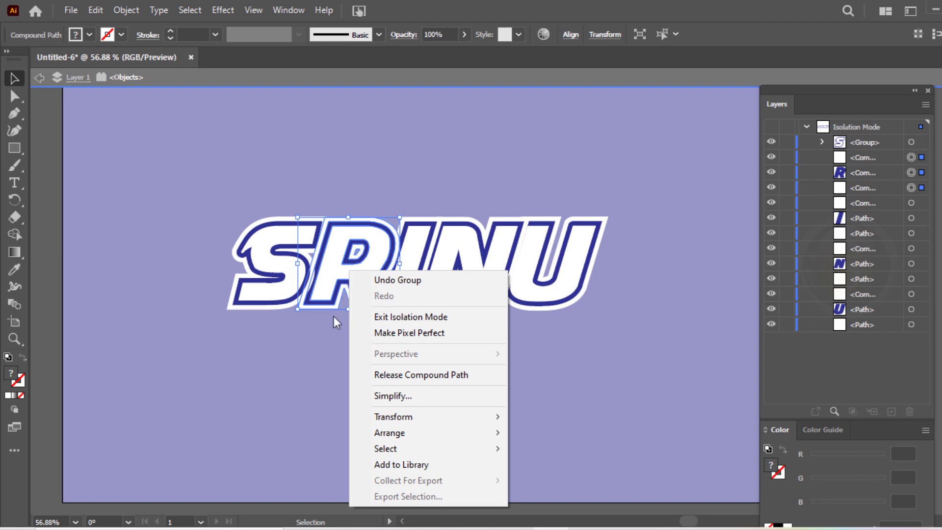
click(331, 321)
Step: Group the third letter with its two outline shapes, and do the same for the fourth letter as a separate group
drag(407, 196, 416, 256)
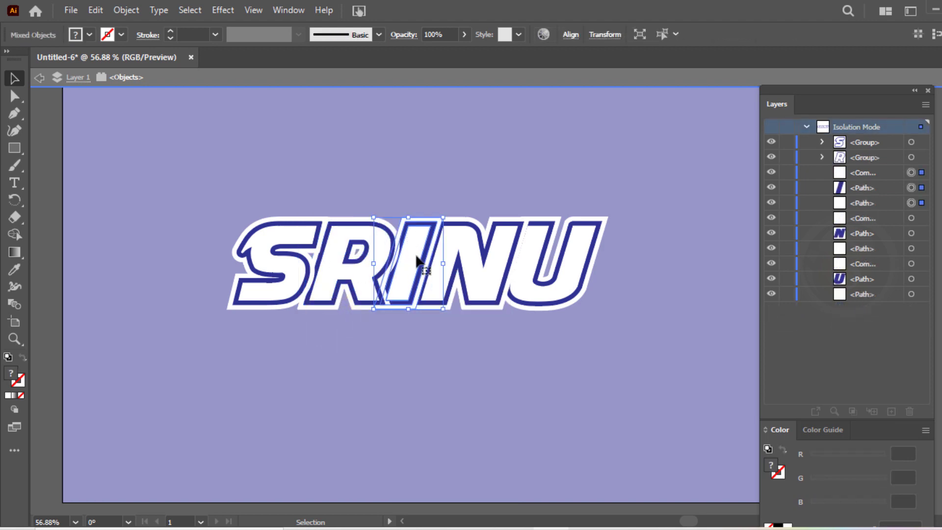
right_click(416, 255)
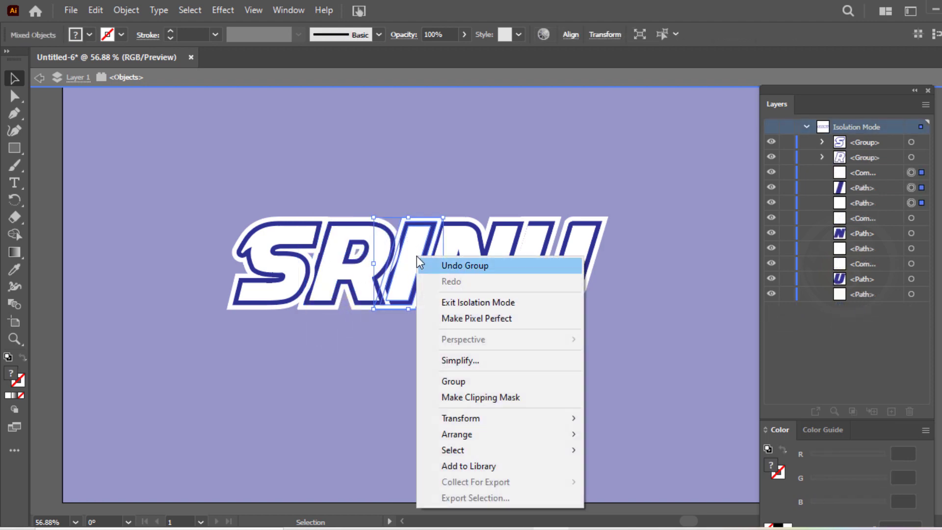
click(457, 382)
click(469, 202)
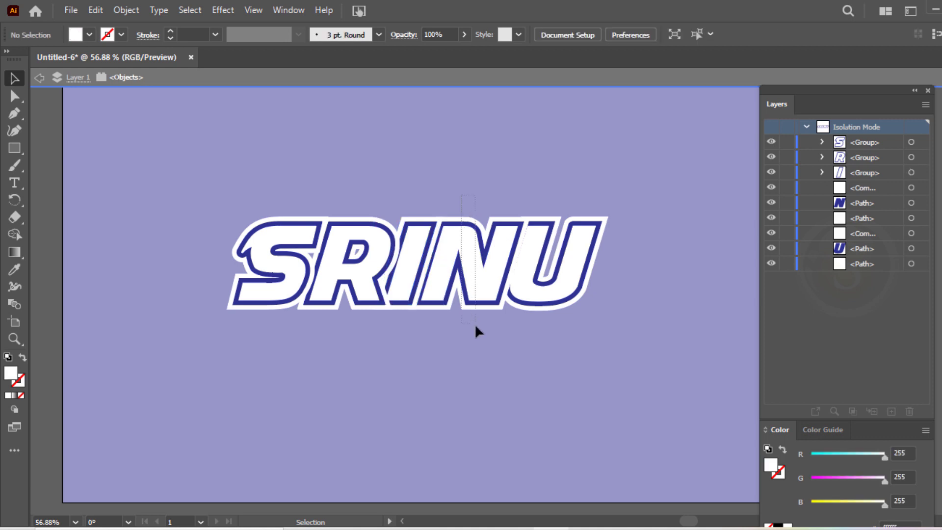
drag(475, 323, 477, 310)
right_click(471, 289)
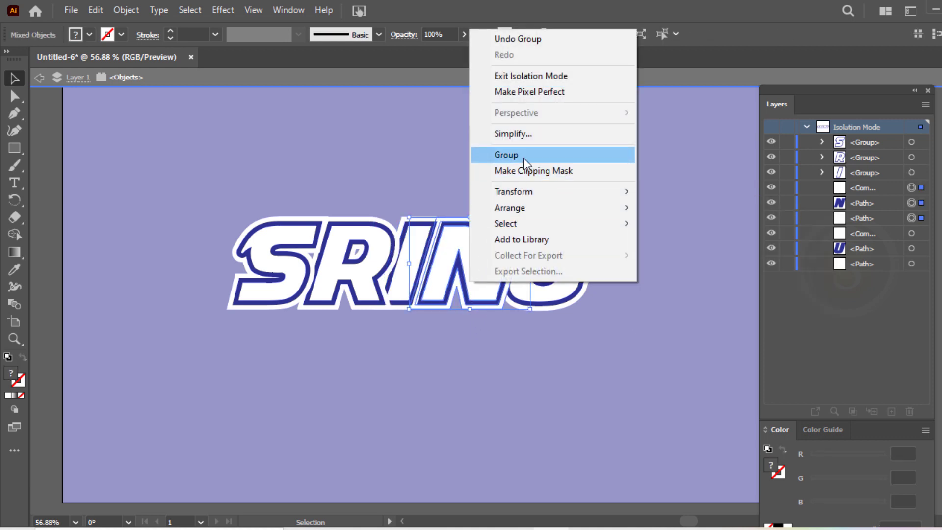
click(523, 156)
click(559, 171)
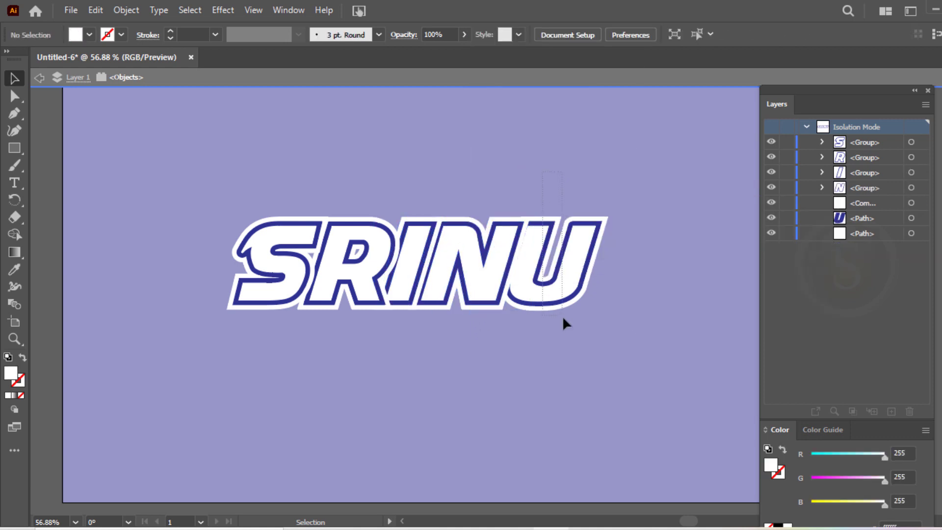
Step: Group the last letter with its two outline shapes and deselect it
drag(563, 318, 566, 310)
right_click(562, 289)
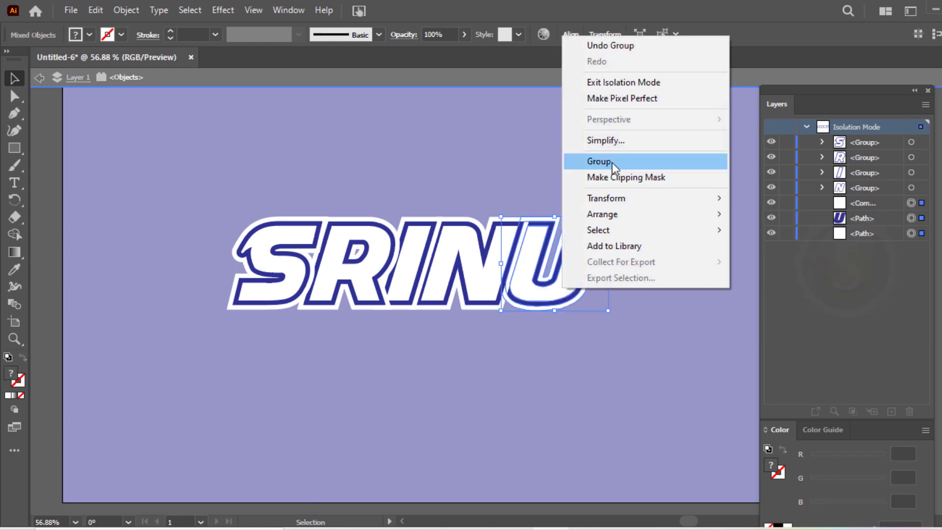
click(612, 162)
click(572, 357)
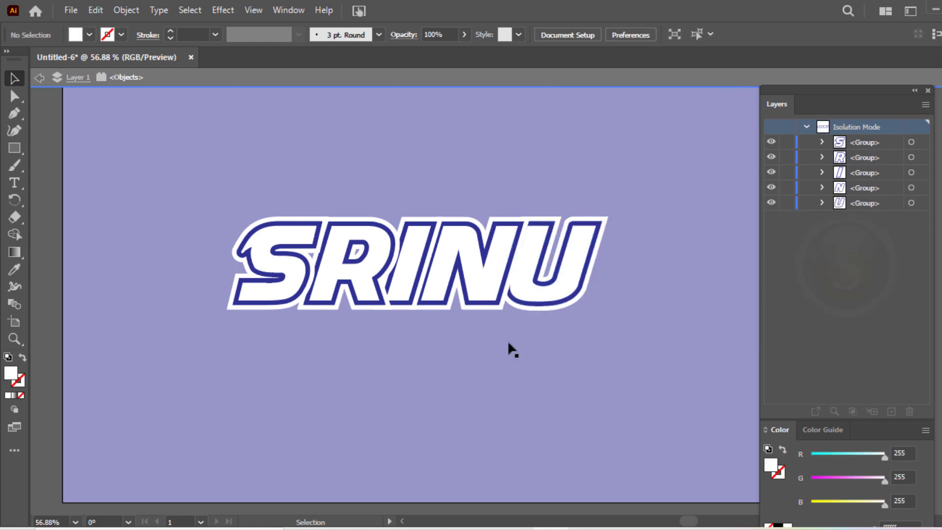
Step: Move the letter groups closer together so their outlines overlap, with the second and third letters raised slightly, and deselect them
mouse_move(286, 283)
mouse_down()
mouse_move(273, 260)
mouse_move(275, 280)
mouse_move(316, 275)
mouse_move(300, 278)
mouse_up()
drag(395, 285, 420, 271)
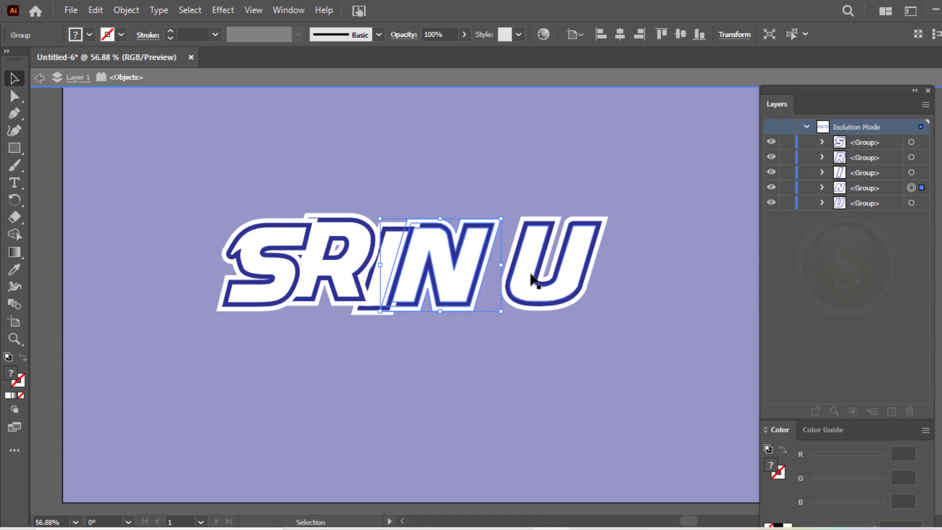
mouse_move(532, 281)
mouse_down()
mouse_move(494, 282)
mouse_move(514, 281)
mouse_up()
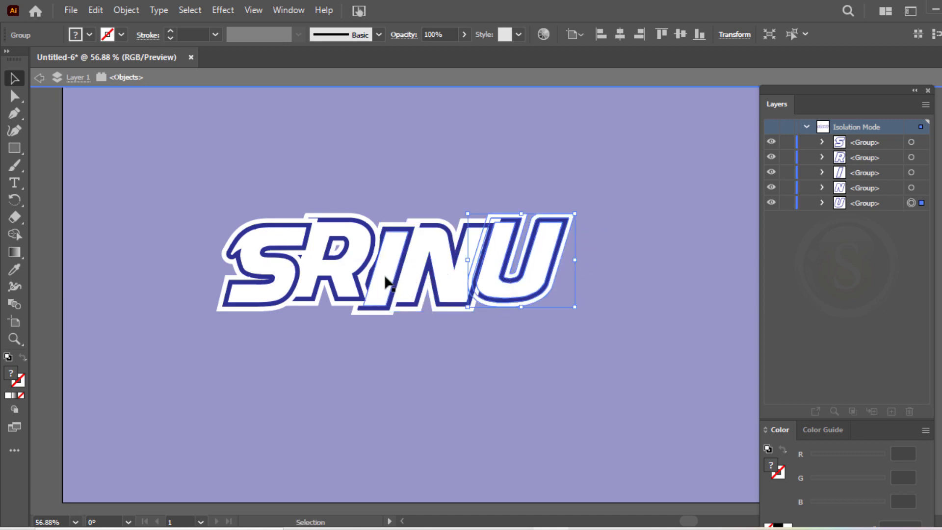
drag(386, 282, 347, 283)
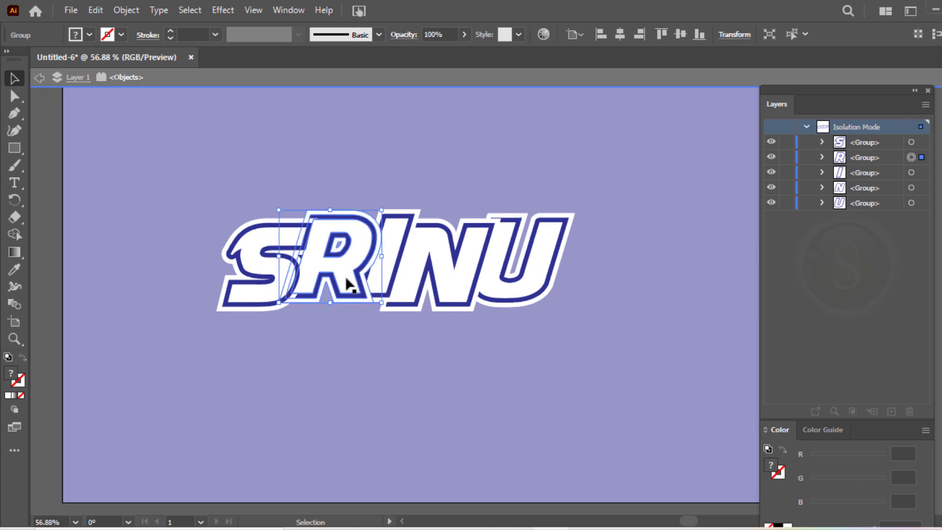
click(384, 365)
click(537, 278)
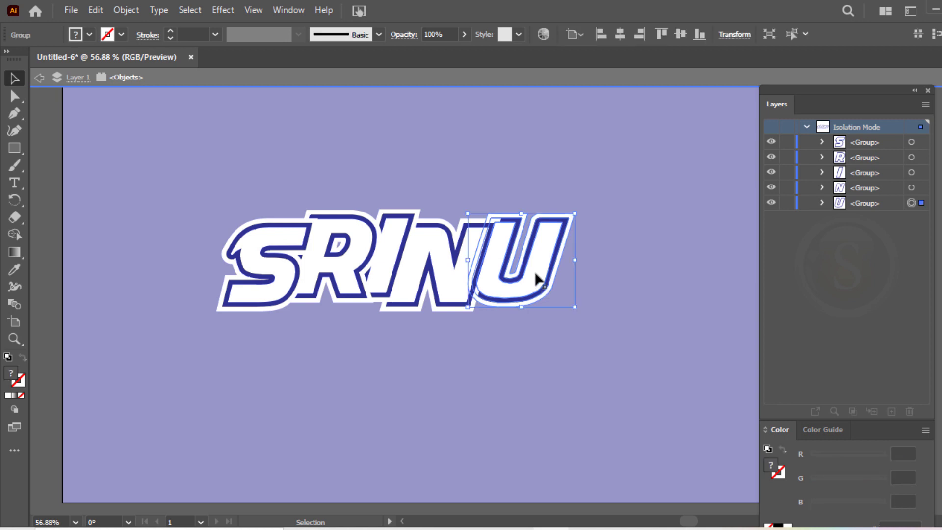
click(605, 317)
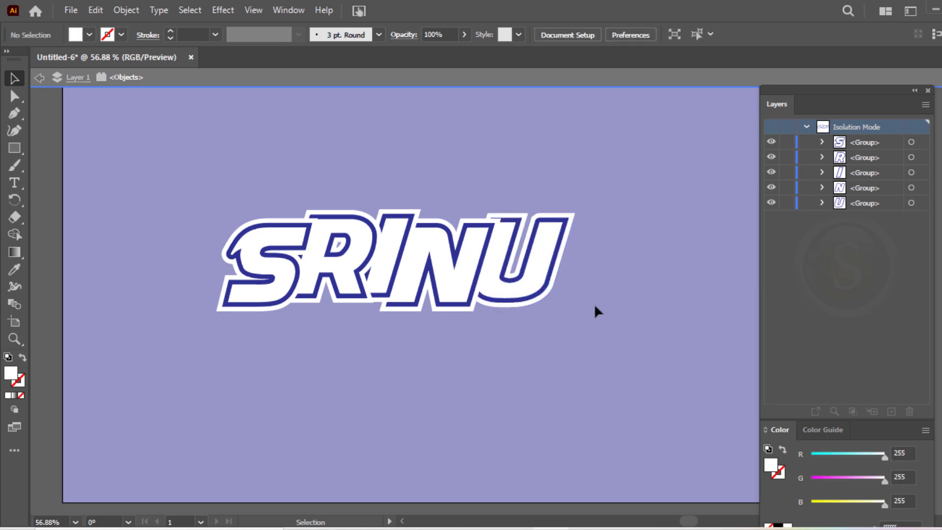
Step: Apply a Multiply drop shadow to the last letter group with 58% opacity, 7 px X offset, 10 px Y offset and 8 px blur
click(550, 261)
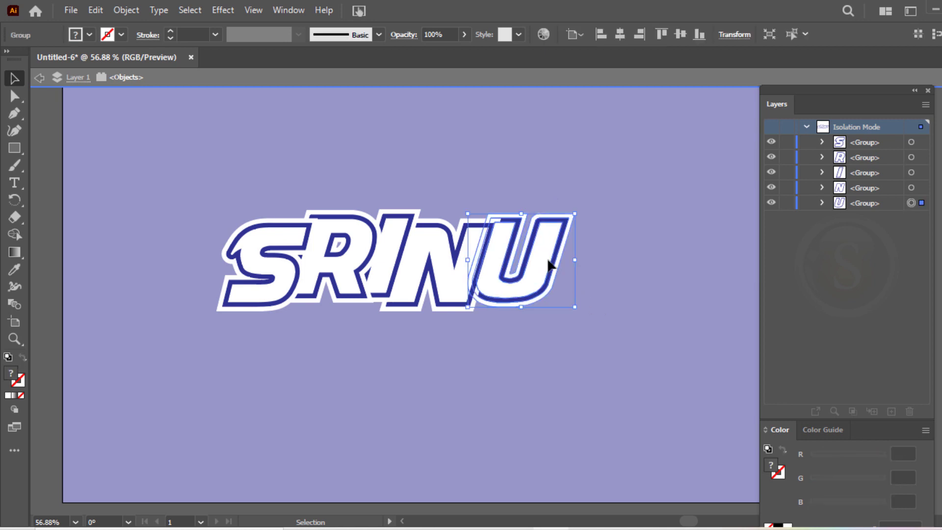
click(224, 14)
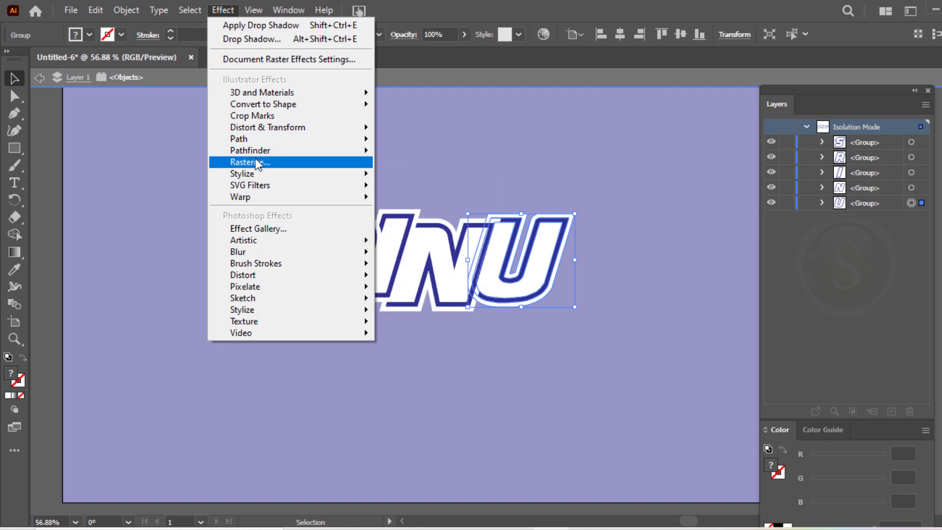
mouse_move(256, 172)
click(405, 177)
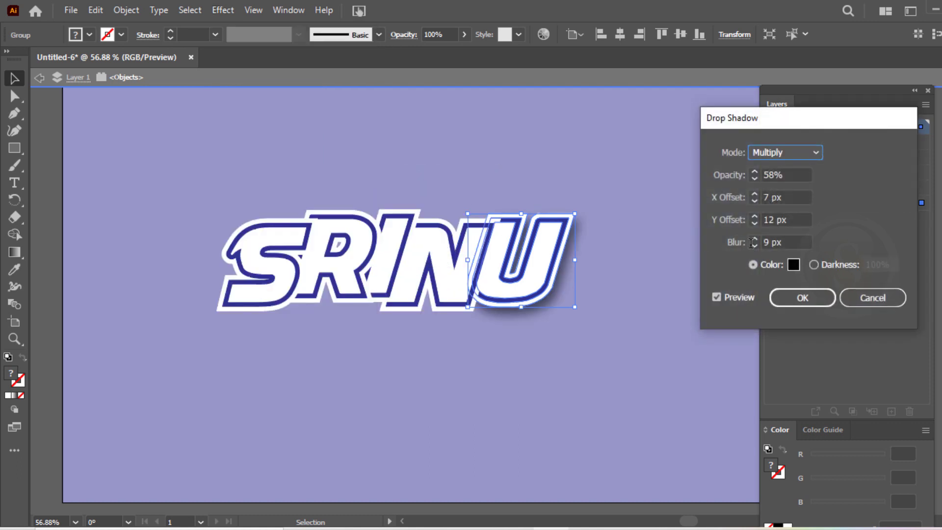
click(752, 246)
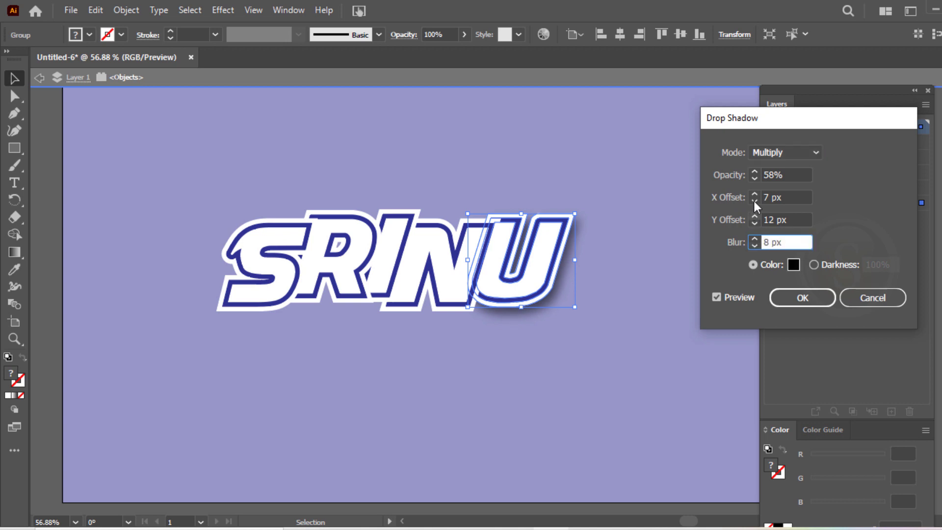
click(754, 201)
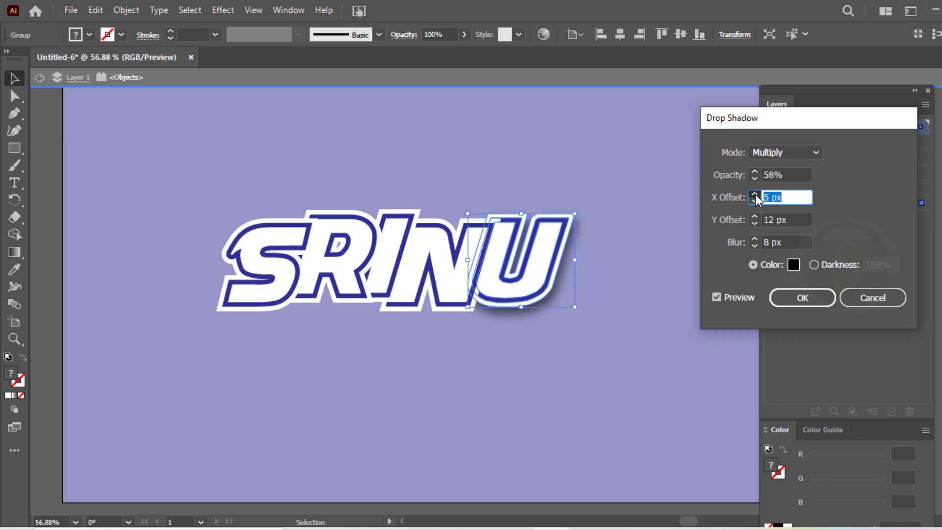
click(755, 224)
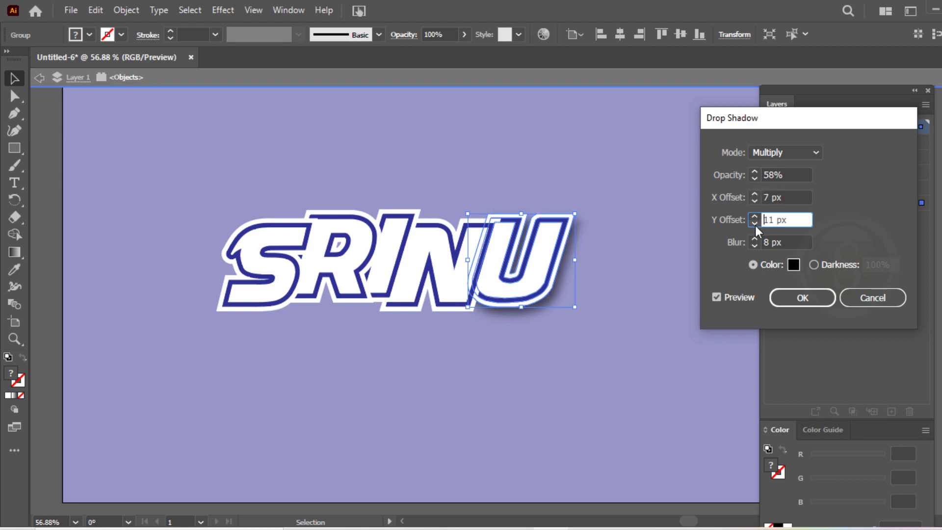
click(796, 297)
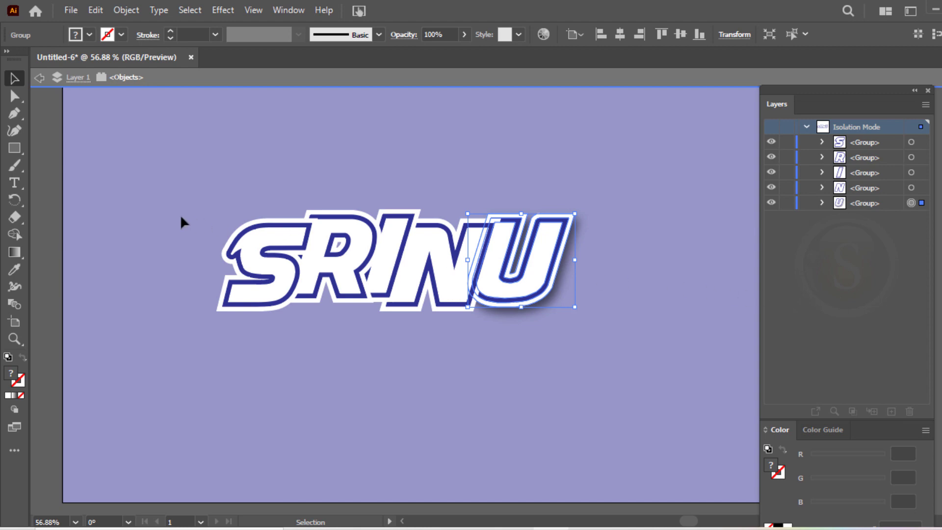
Step: Apply a drop shadow with the same settings to the first four letter groups together and deselect them
drag(184, 179, 462, 344)
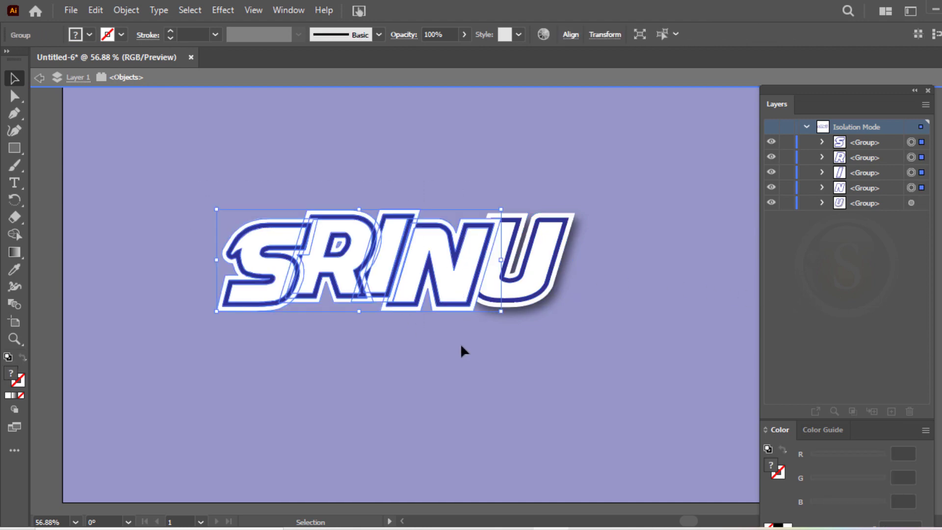
click(221, 11)
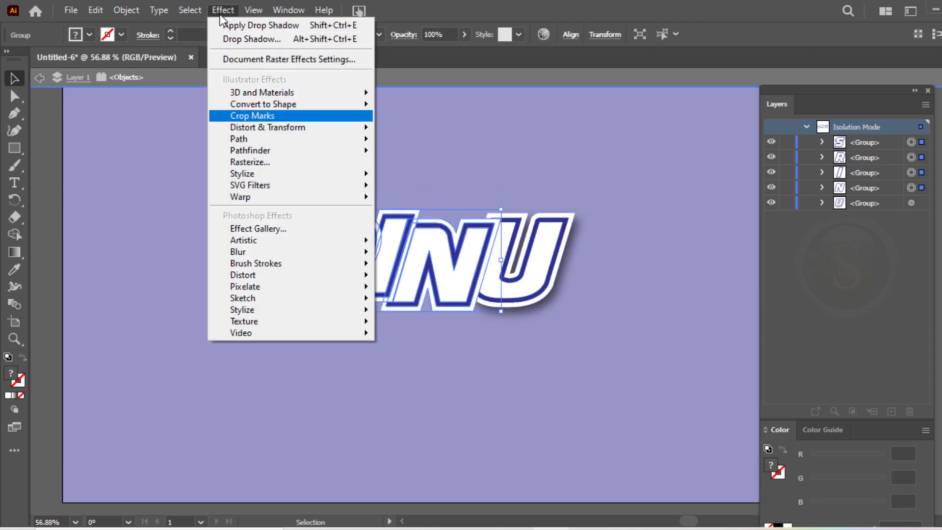
mouse_move(242, 174)
click(412, 175)
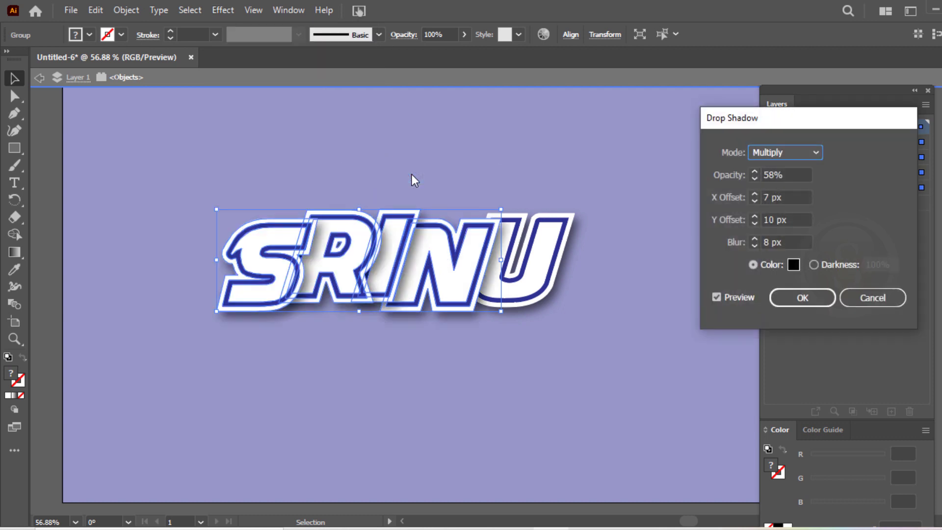
click(800, 297)
click(440, 364)
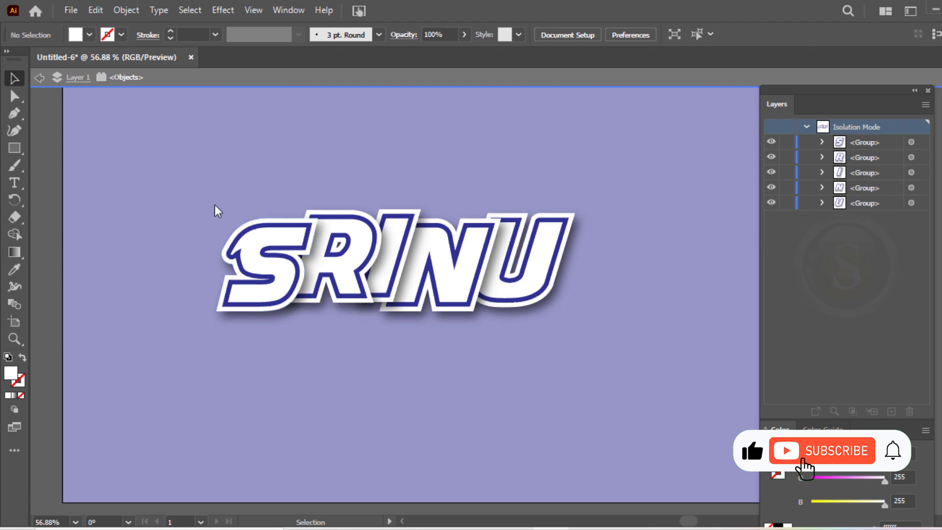
Step: Exit the isolated letters to the layer level, combine all five letter groups into one group and deselect it
click(39, 78)
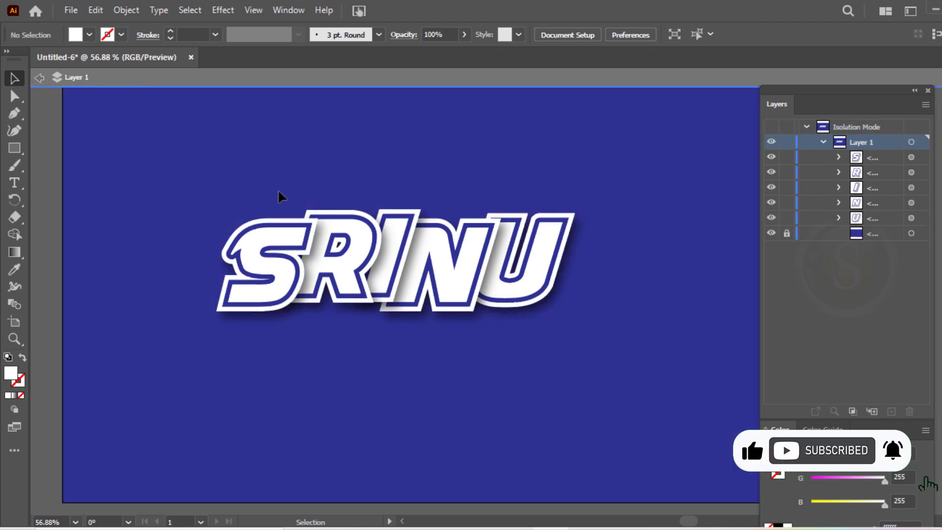
drag(185, 185, 638, 358)
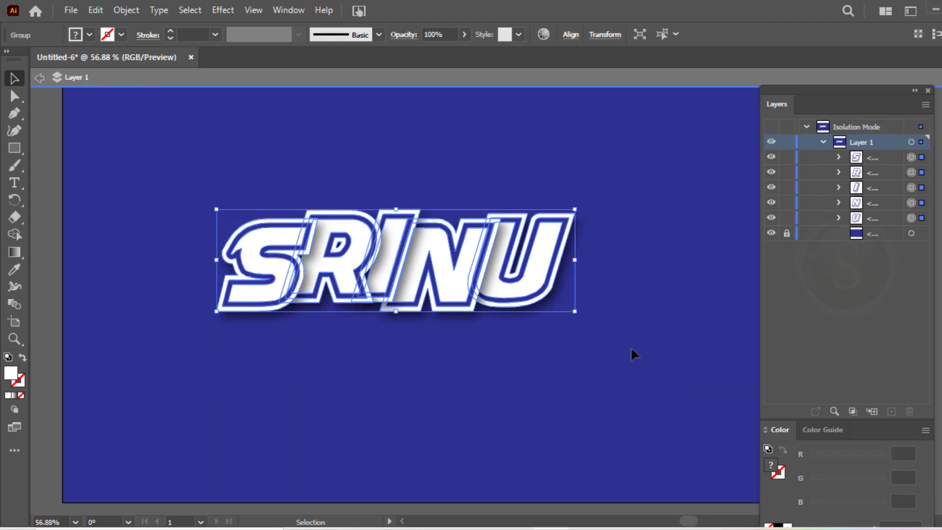
right_click(502, 285)
click(562, 157)
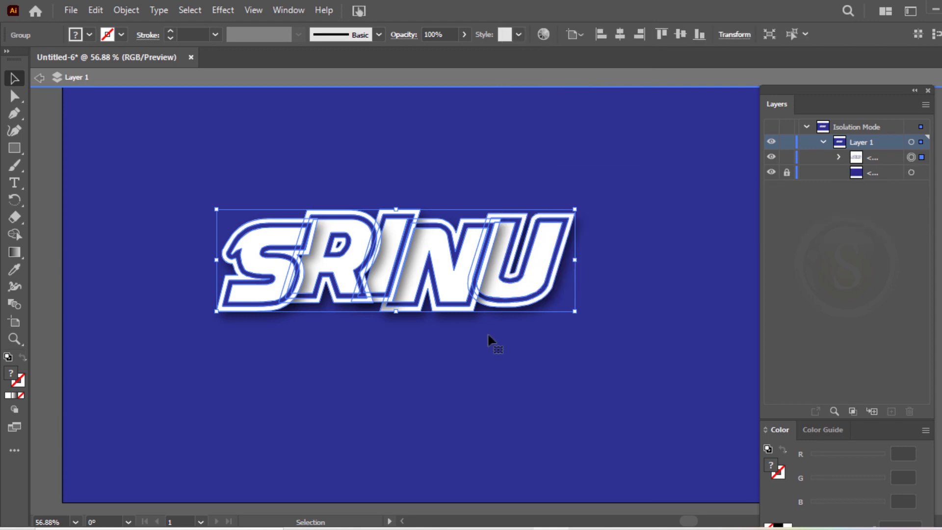
click(476, 361)
Step: Move the whole lettering group toward the middle of the artboard and align it to the horizontal center
drag(459, 284, 498, 314)
click(11, 91)
click(13, 78)
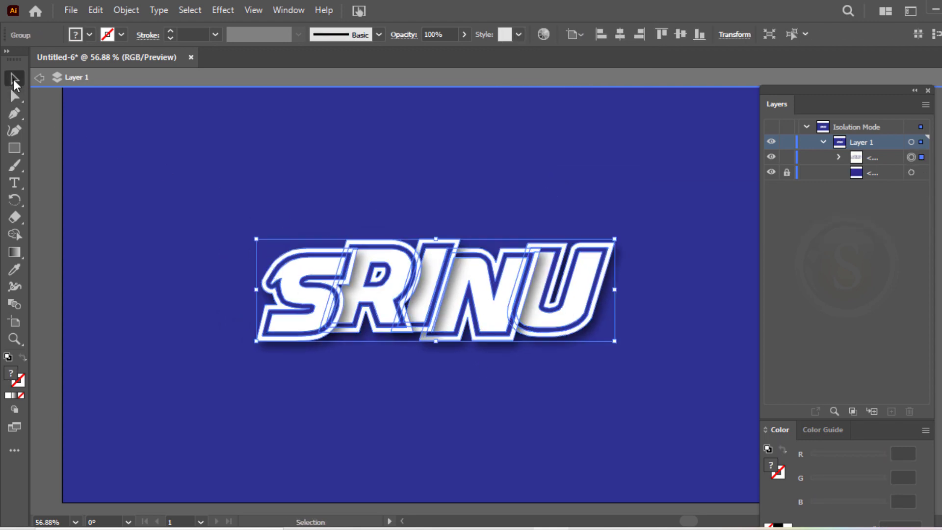
click(620, 35)
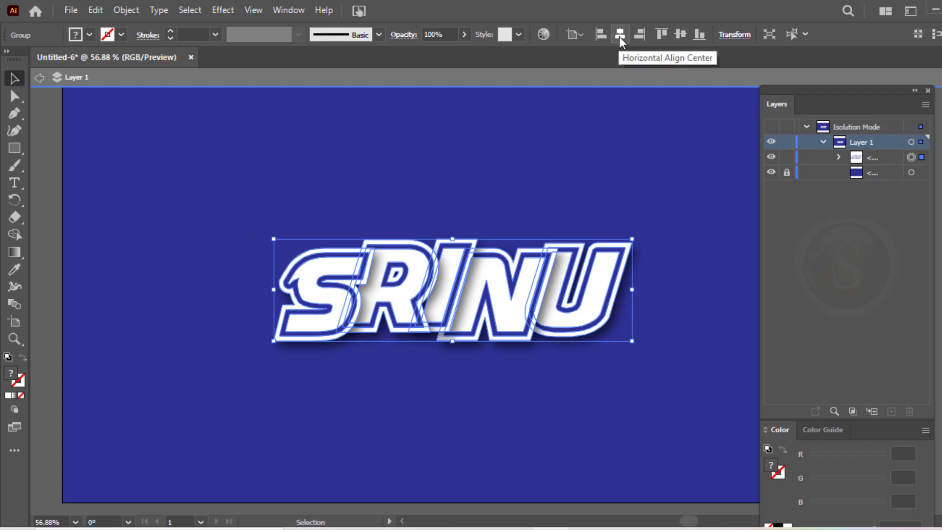